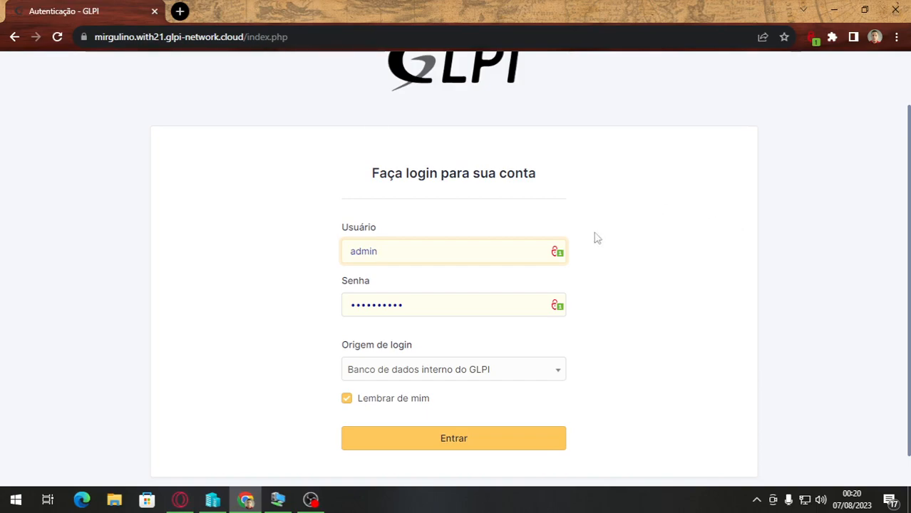
click(278, 499)
click(278, 500)
click(126, 37)
click(260, 229)
drag(434, 246, 326, 250)
click(151, 340)
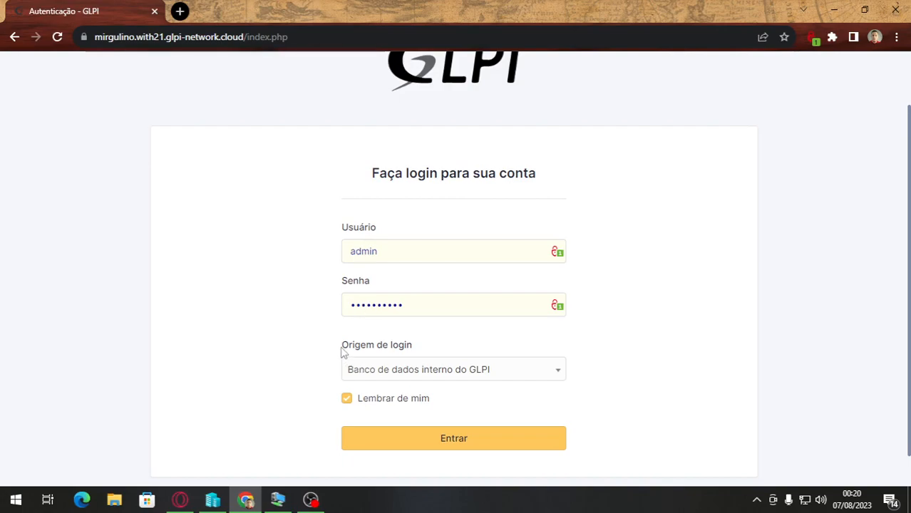
Examine the login form's available login sources and its user and password fields
click(378, 376)
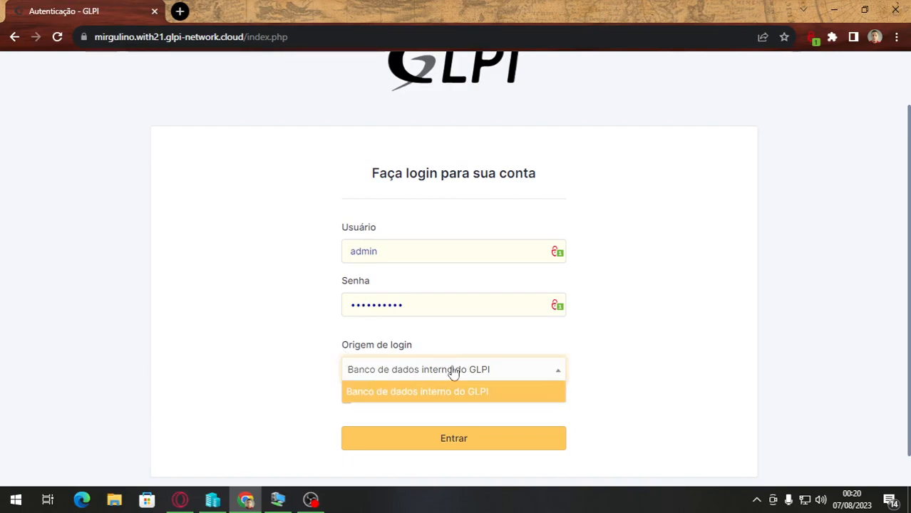
click(485, 375)
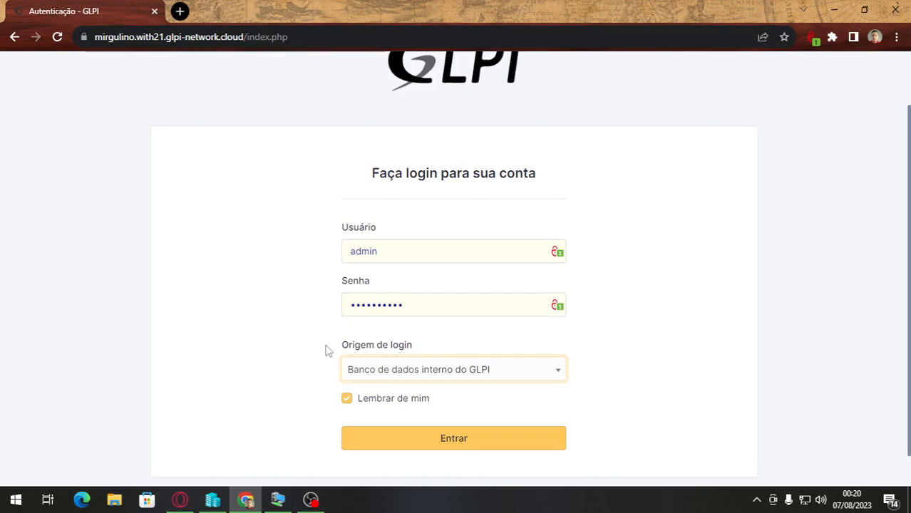
click(521, 374)
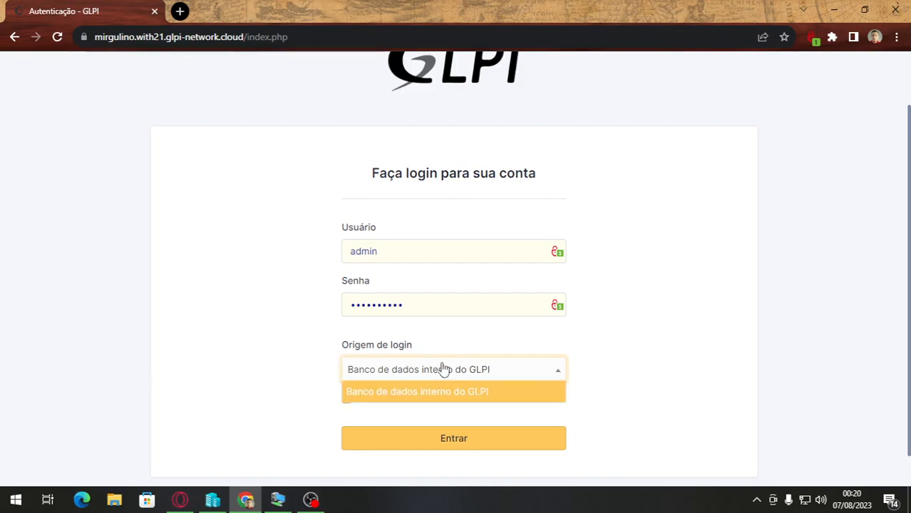
click(427, 384)
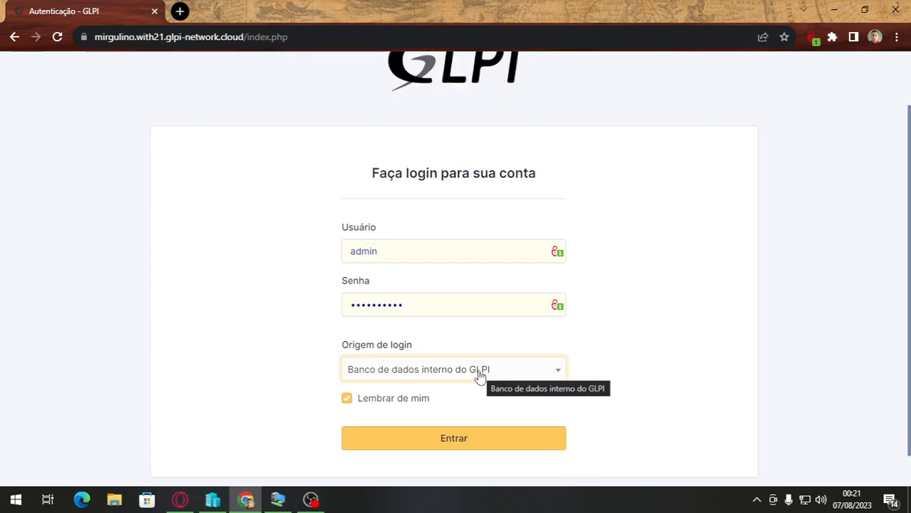
double_click(420, 258)
click(333, 313)
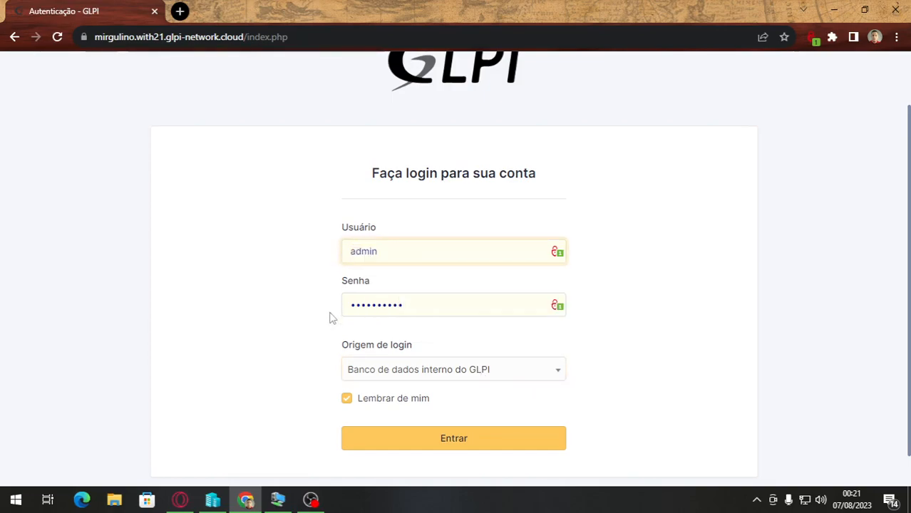
click(426, 305)
click(291, 337)
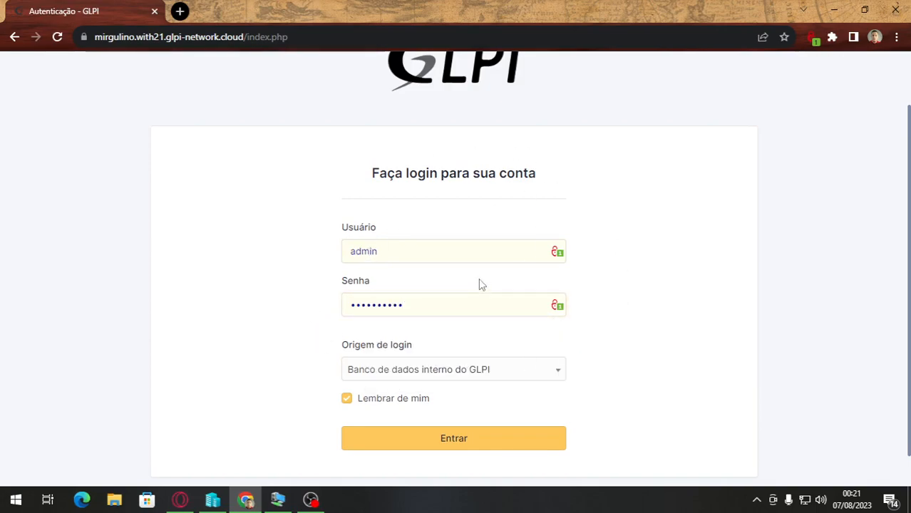
Keep "Banco de dados interno do GLPI" as the login source and log in with the prefilled admin account
click(366, 376)
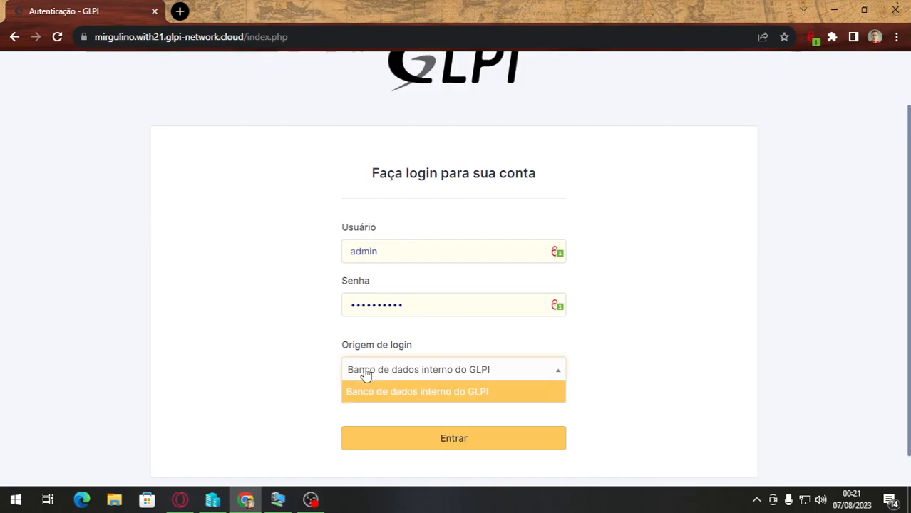
click(402, 375)
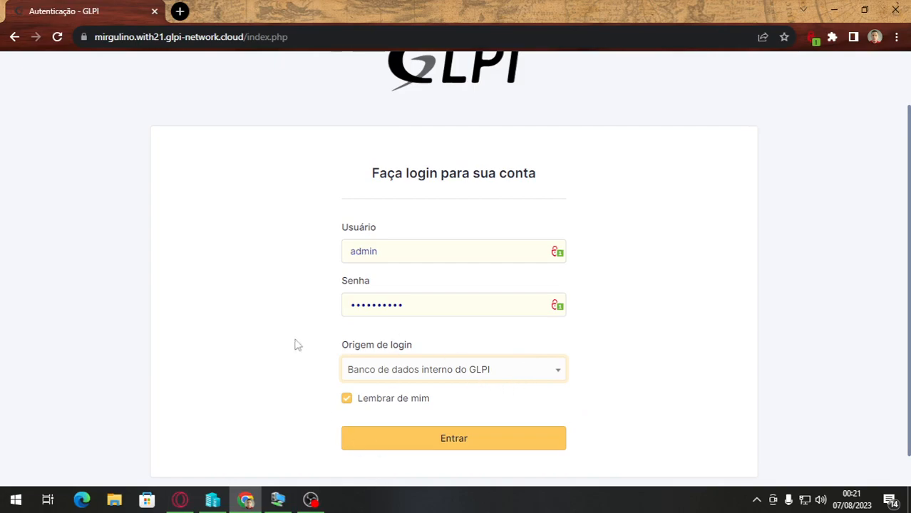
click(420, 438)
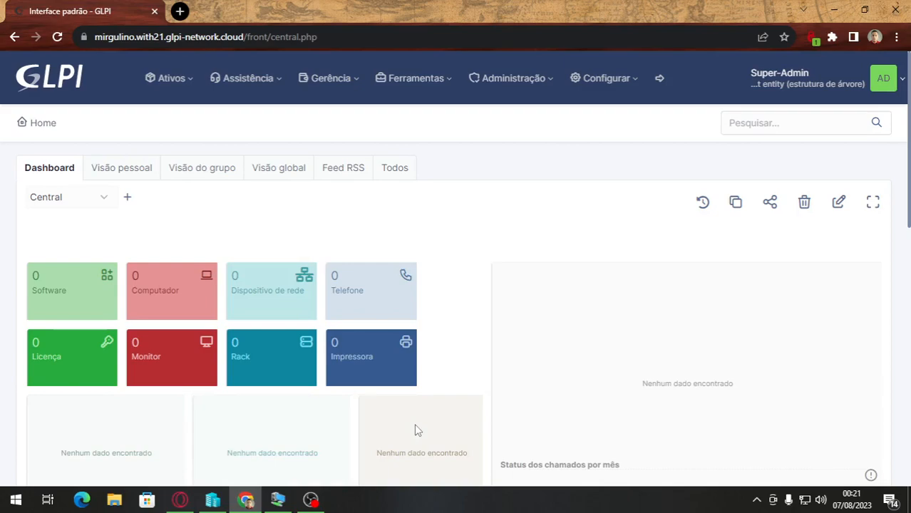
click(538, 82)
click(536, 84)
click(444, 86)
click(444, 86)
click(881, 86)
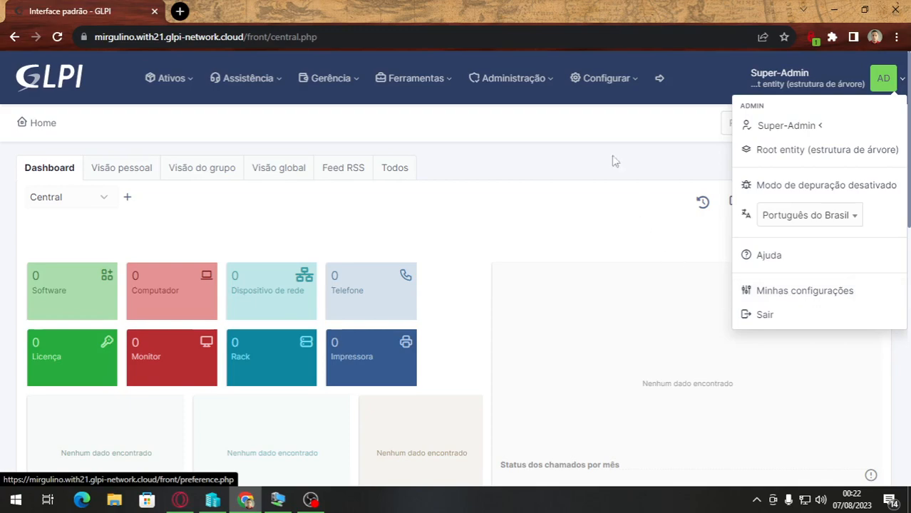
Open the general settings page (Geral) of the GLPI configuration
click(632, 81)
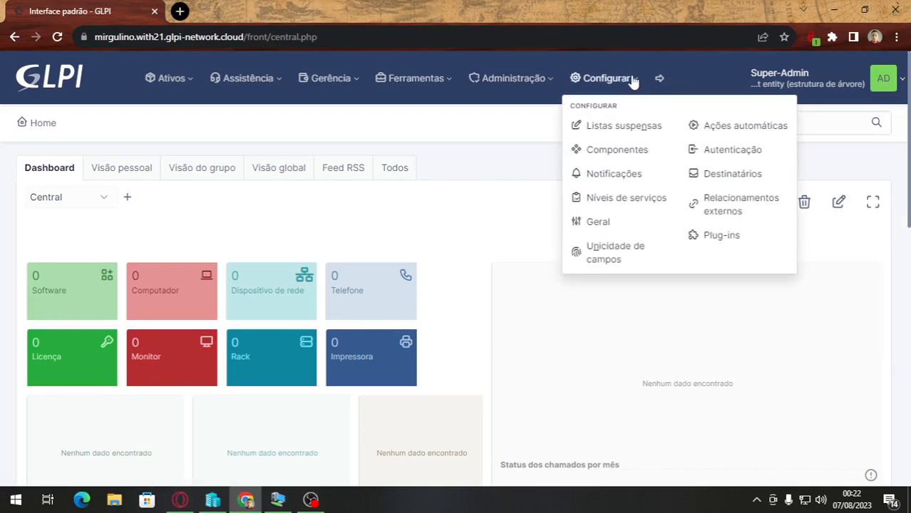
click(606, 221)
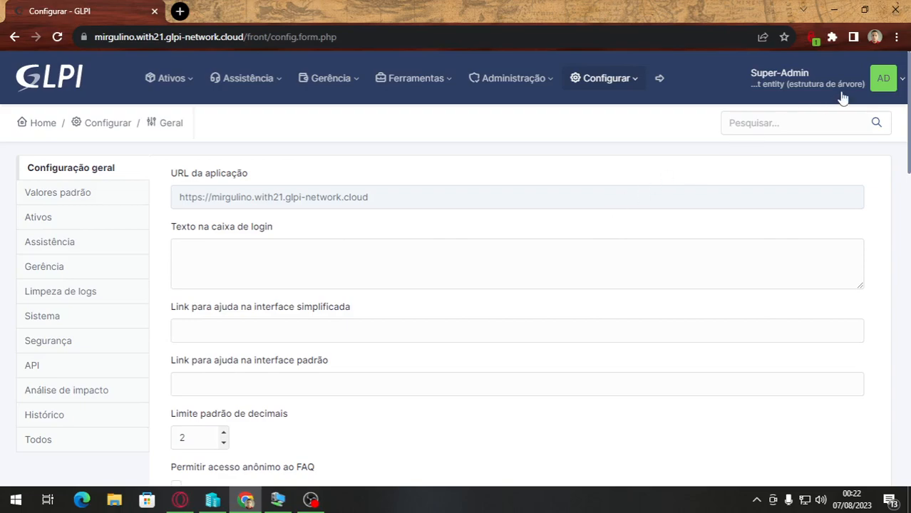
click(883, 78)
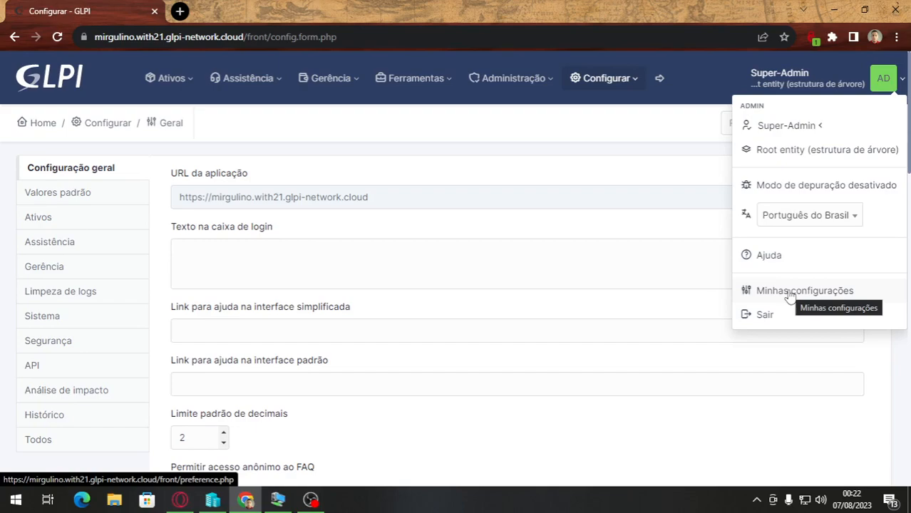
click(508, 190)
click(605, 79)
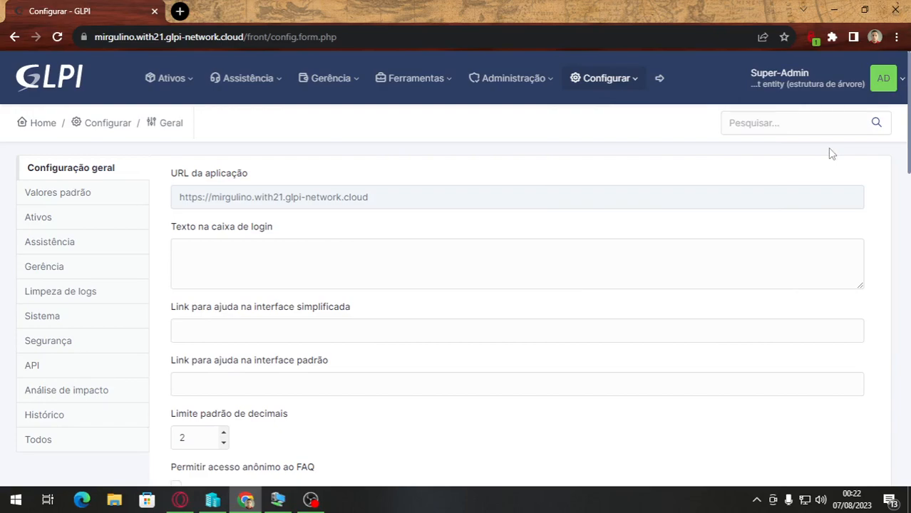
click(809, 82)
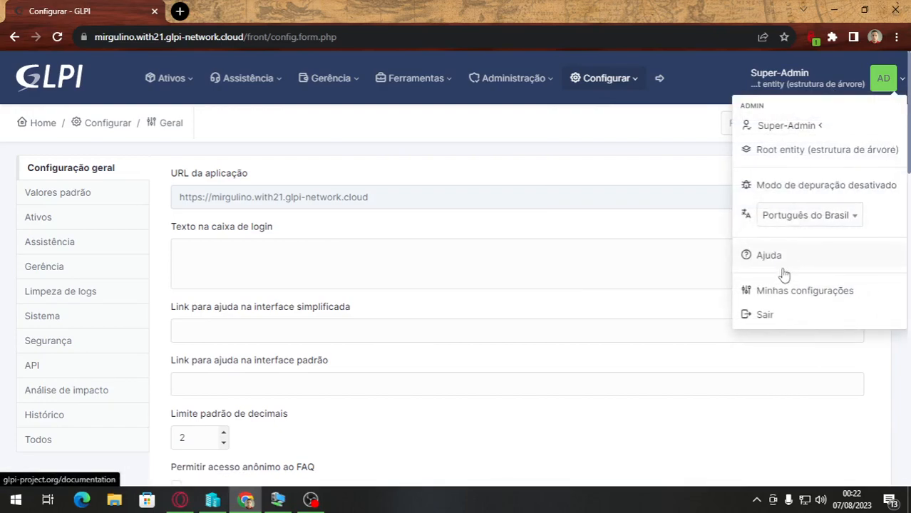
click(798, 81)
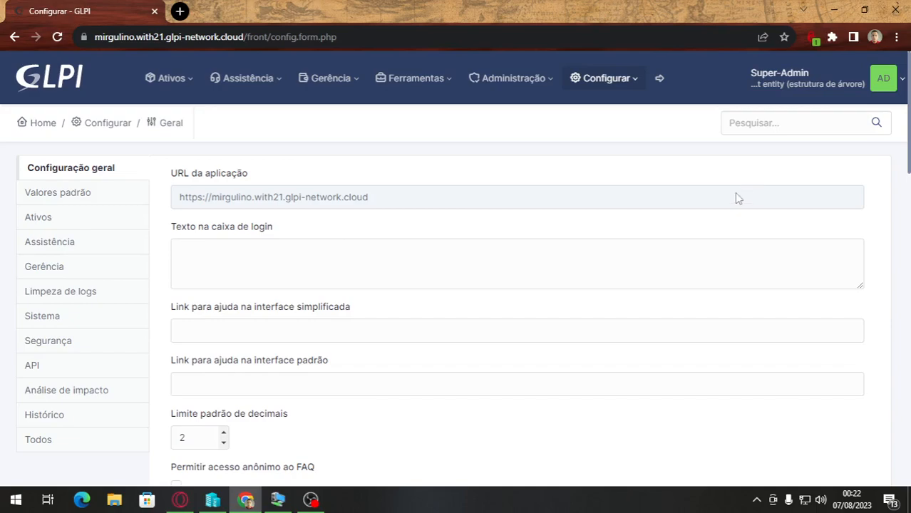
click(613, 83)
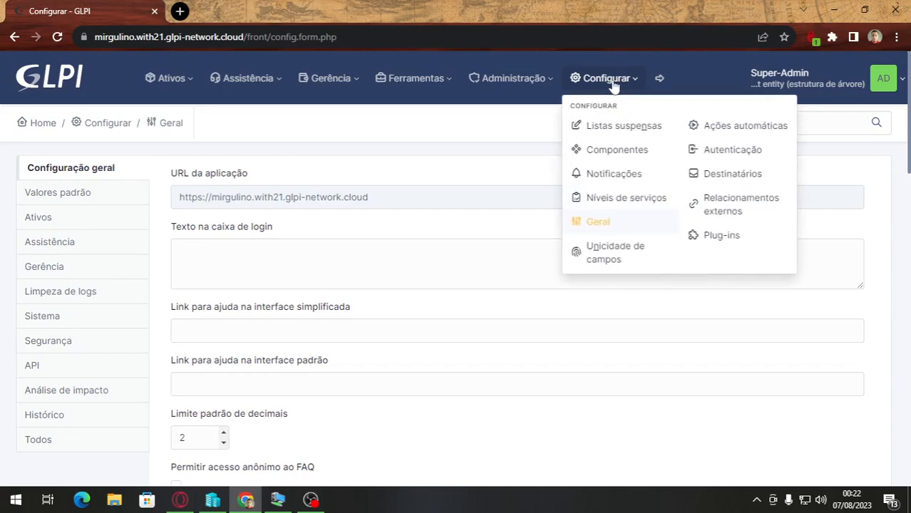
Open the administration's profile list (Perfis) and look through the available profiles
click(542, 82)
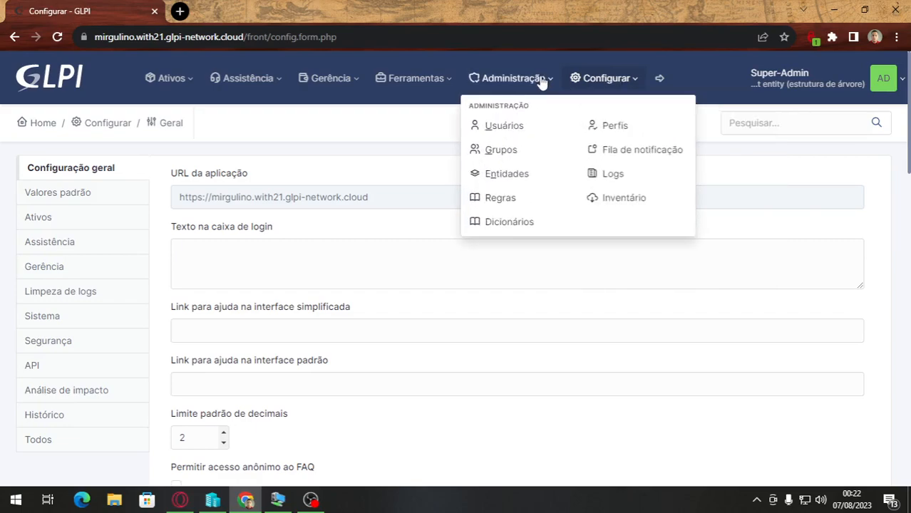
click(617, 132)
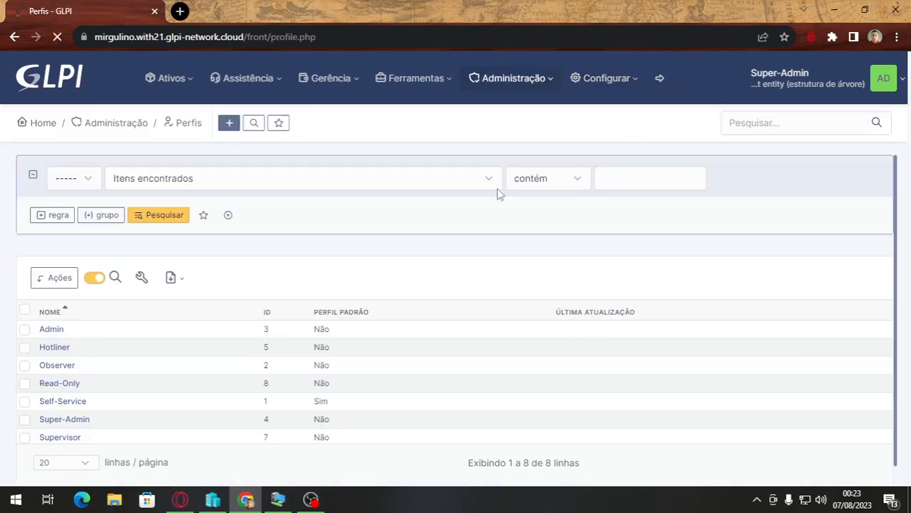
scroll(196, 342, down, 1)
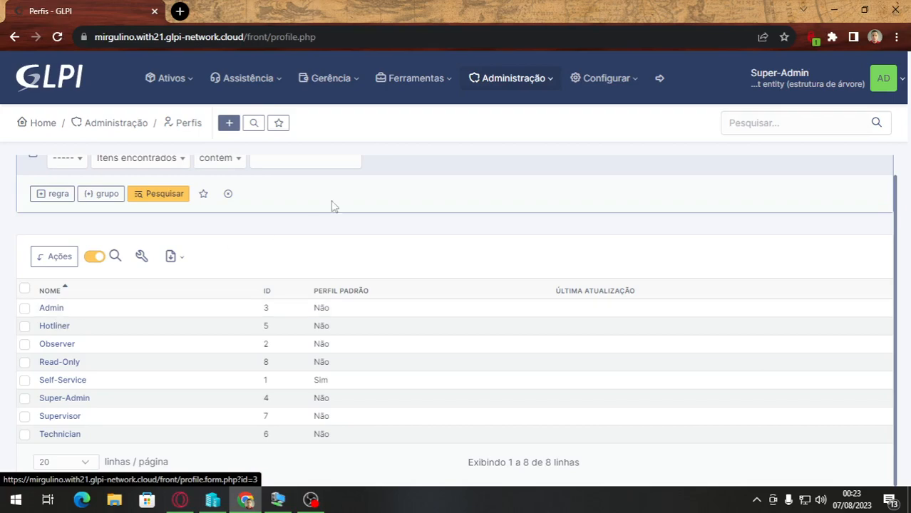
In the general configuration, set the login box text (Texto na caixa de login) to "BEM VINDO(A)" and save
click(606, 78)
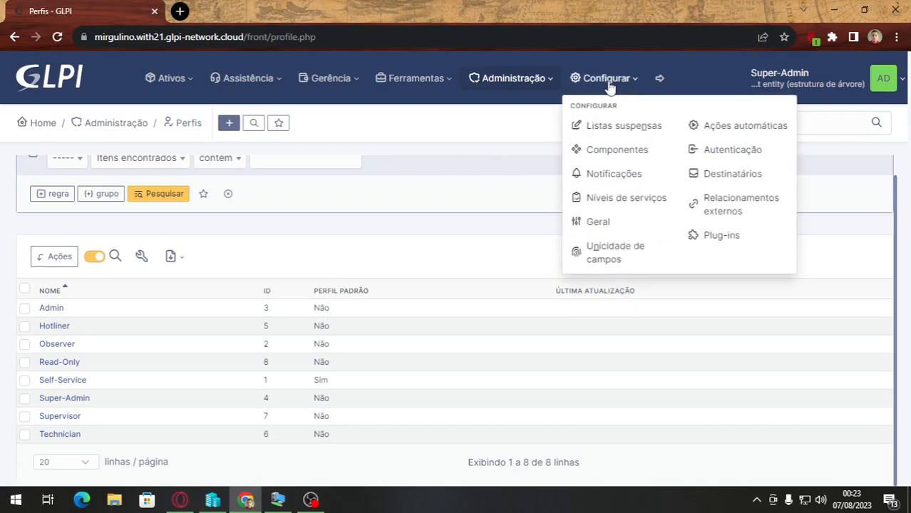
click(624, 222)
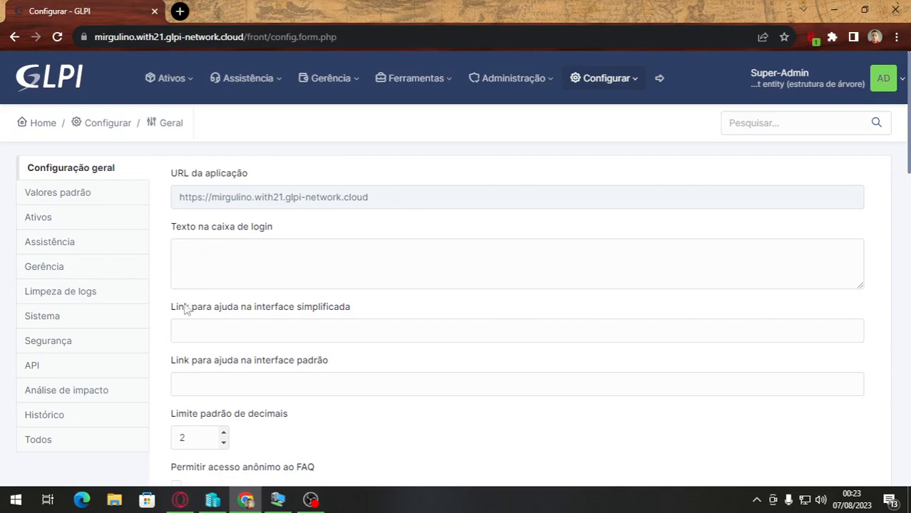
click(249, 262)
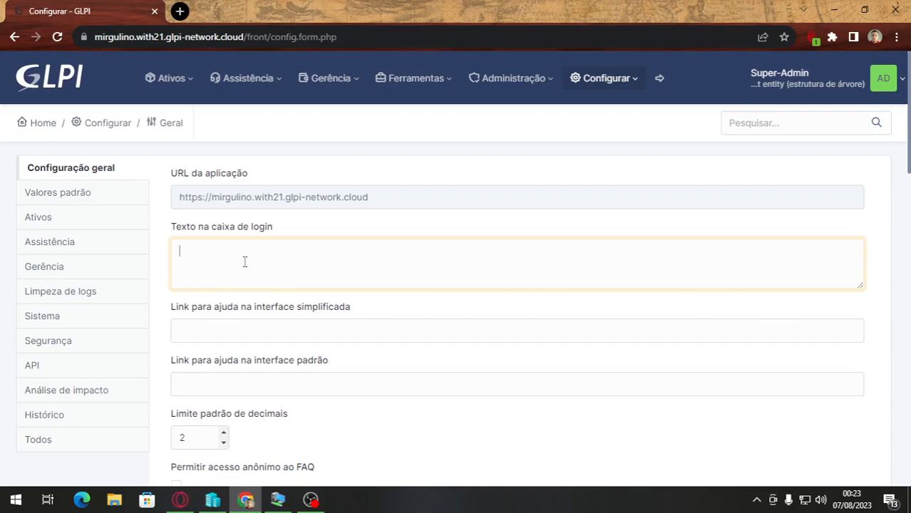
text(BEM VINDO(A)
scroll(245, 262, down, 15)
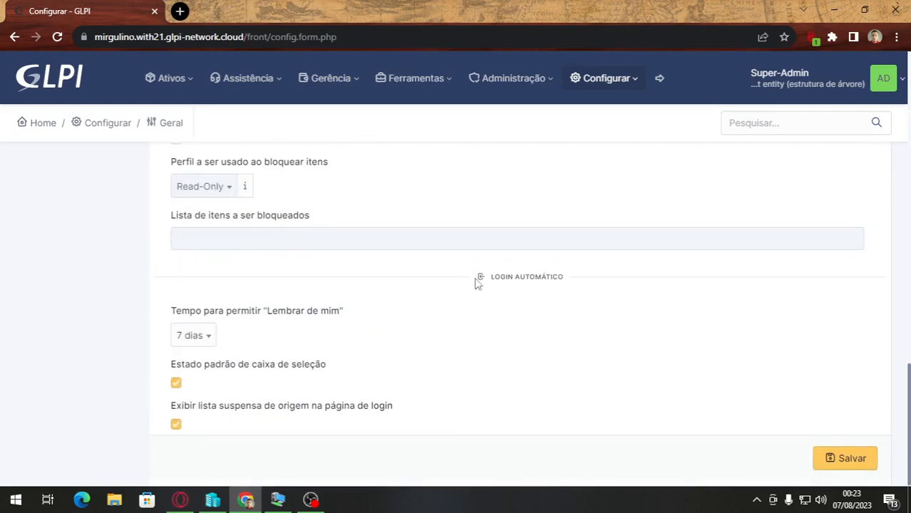
click(845, 458)
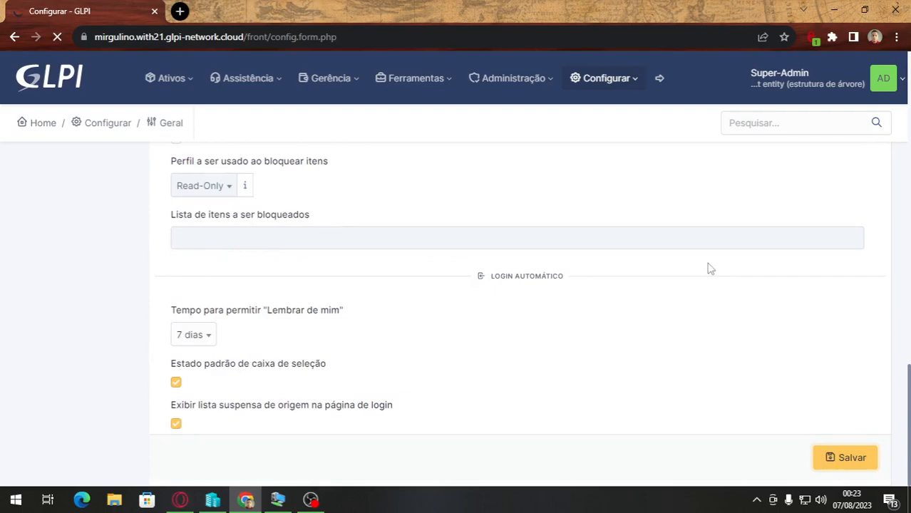
Log out and check the welcome text shown beside the login form
click(899, 82)
click(794, 316)
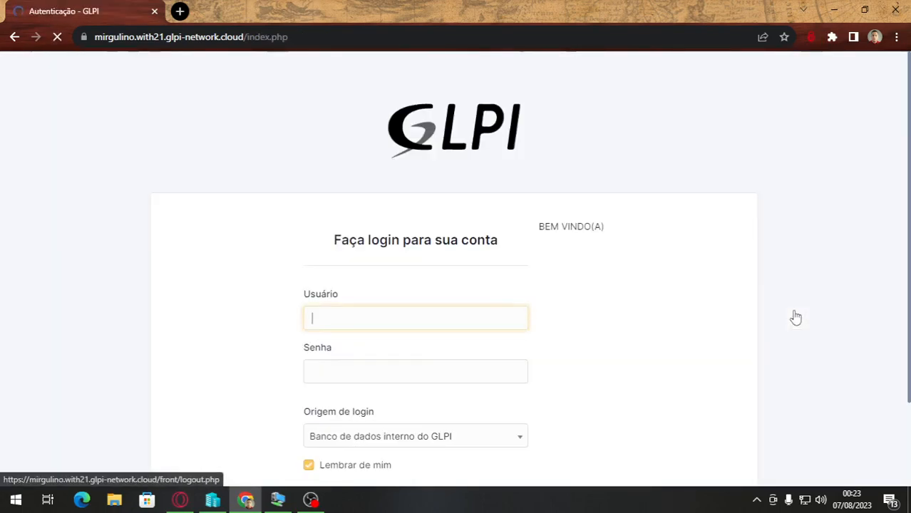
drag(604, 227, 539, 236)
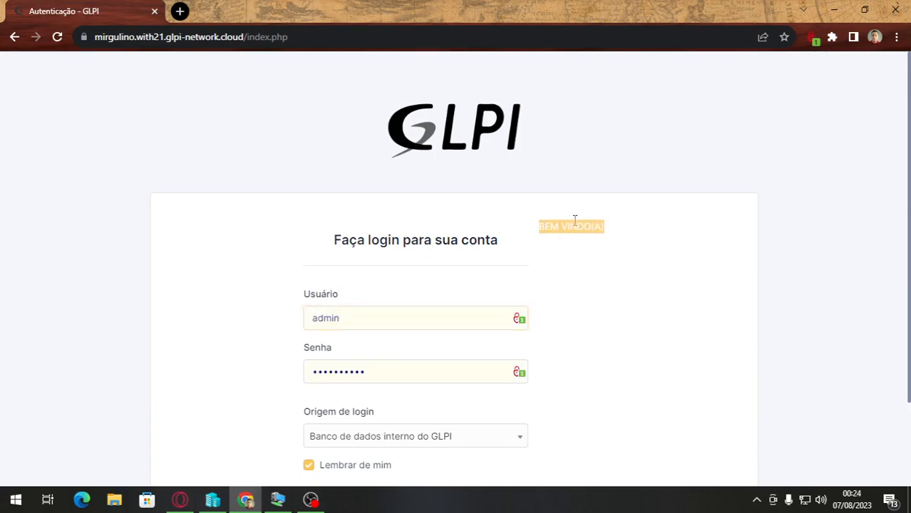
click(602, 241)
drag(539, 227, 603, 226)
click(593, 225)
scroll(443, 189, down, 2)
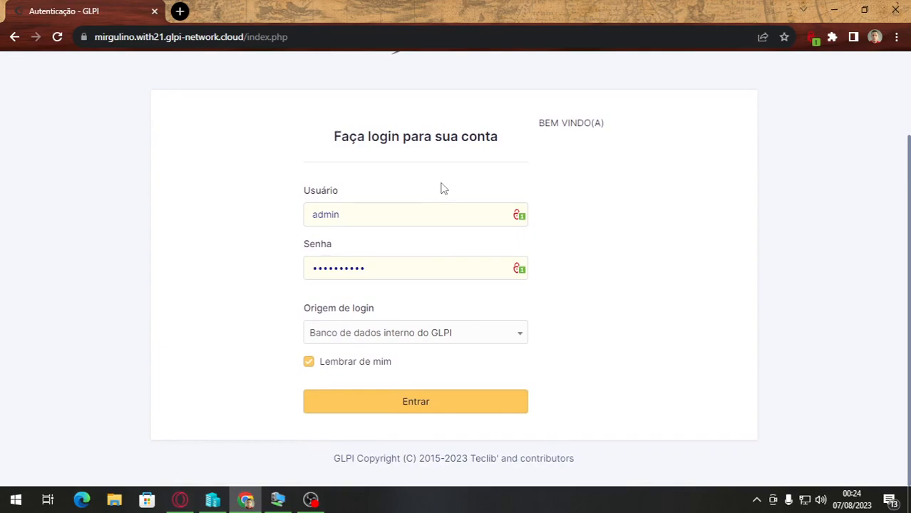
Log back in with the prefilled admin account and reopen the general configuration page
click(406, 405)
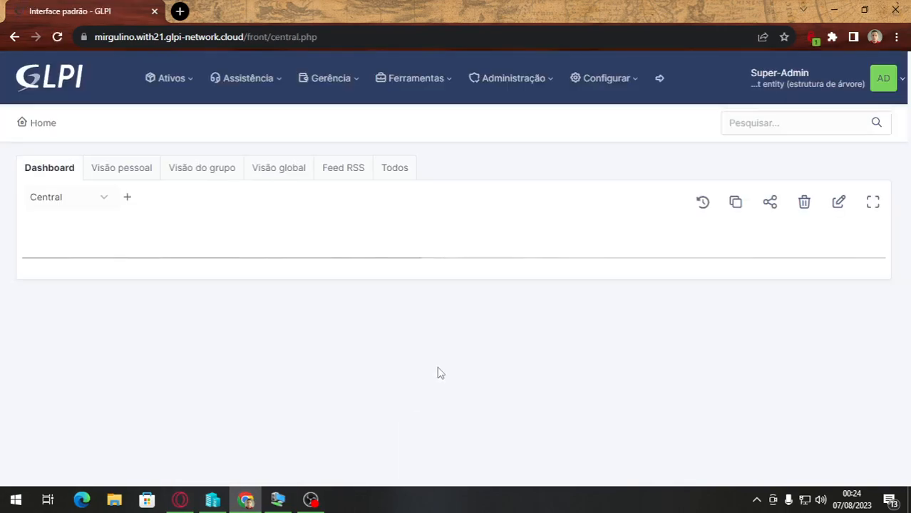
click(626, 79)
click(634, 230)
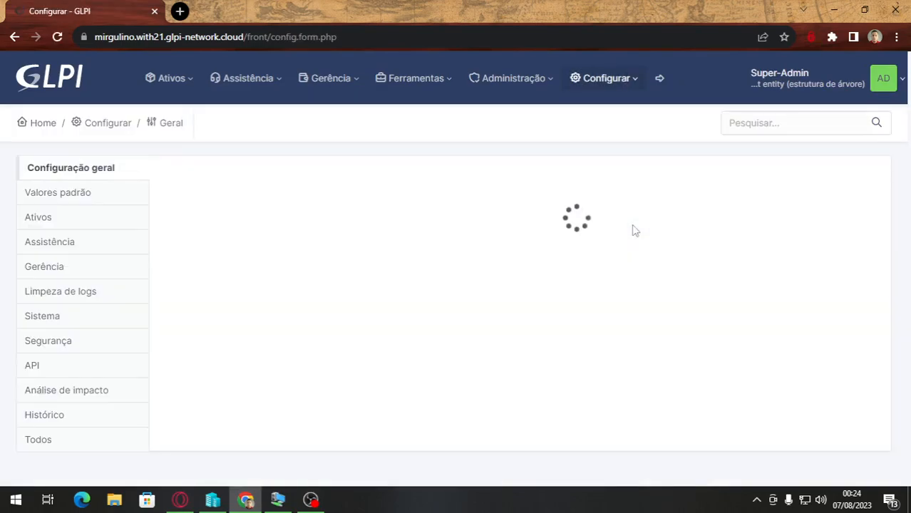
Examine the saved login box text and the help link settings for the simplified and standard interfaces
scroll(288, 229, down, 1)
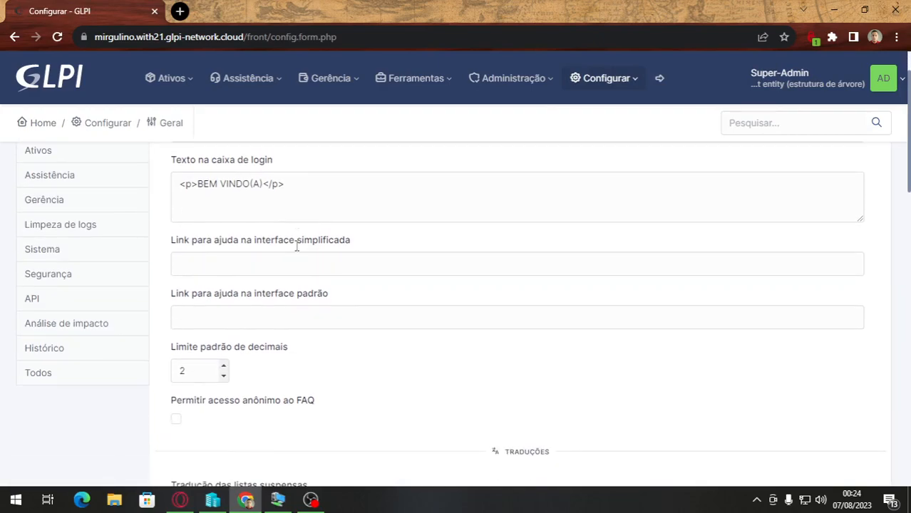
drag(388, 189, 187, 197)
click(286, 197)
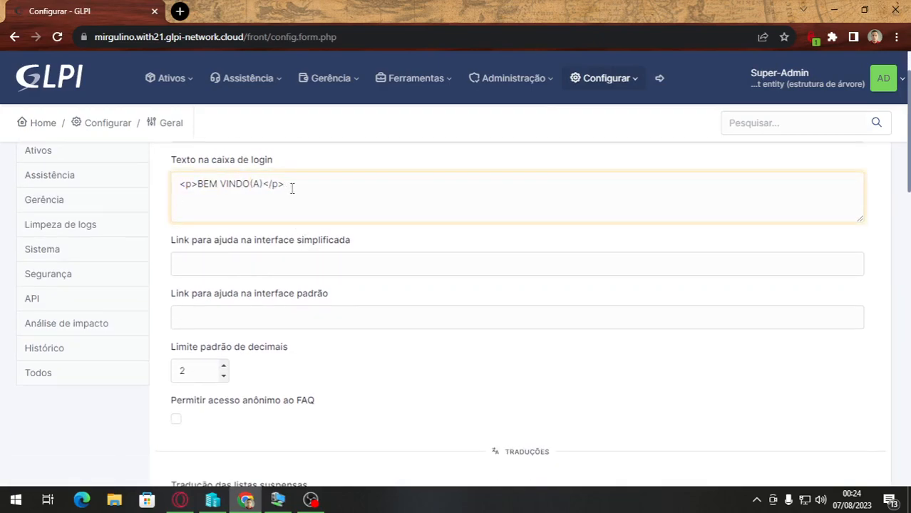
drag(309, 187, 174, 195)
click(302, 186)
scroll(239, 204, down, 1)
drag(171, 174, 360, 178)
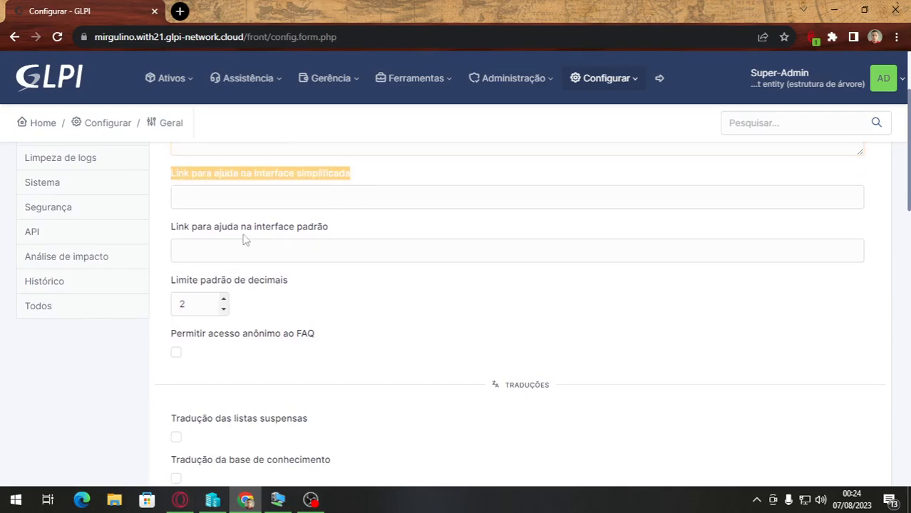
drag(172, 229, 330, 229)
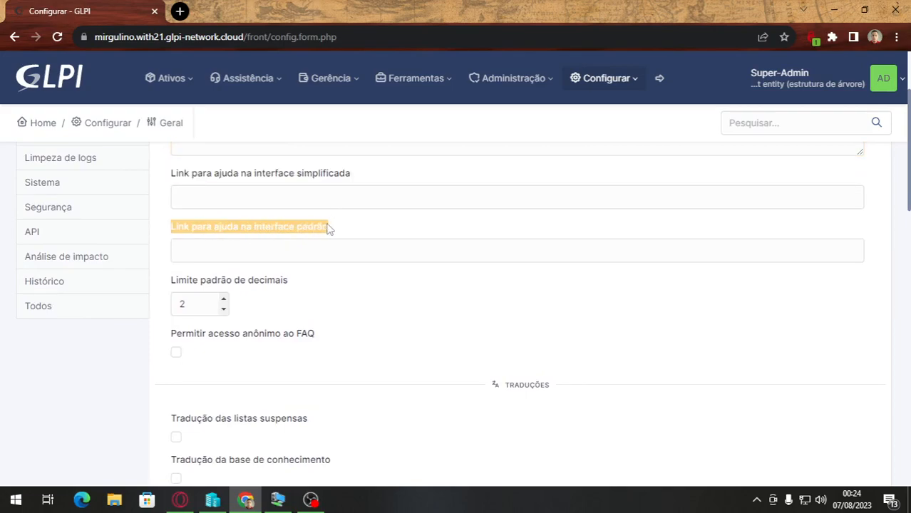
Review the help link fields for the simplified and the standard interface
click(313, 178)
scroll(225, 189, down, 1)
scroll(223, 189, up, 1)
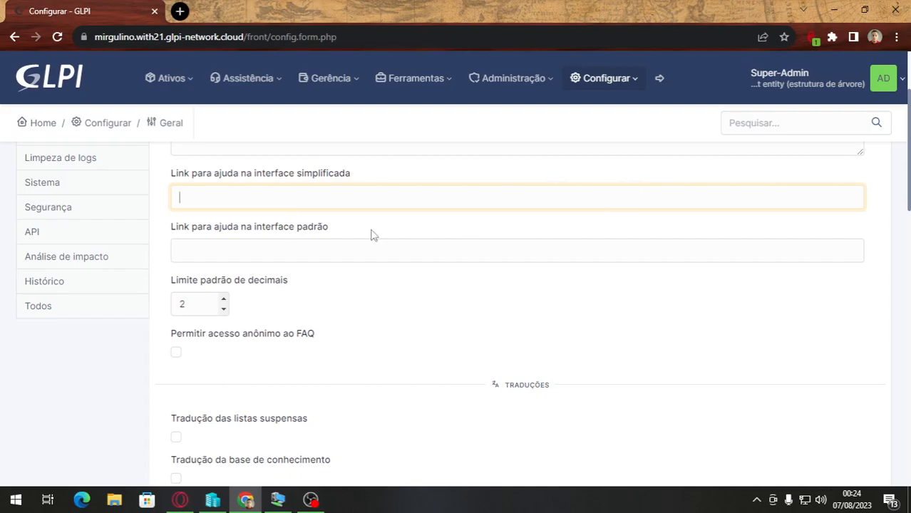
click(871, 91)
click(829, 96)
drag(391, 181, 254, 184)
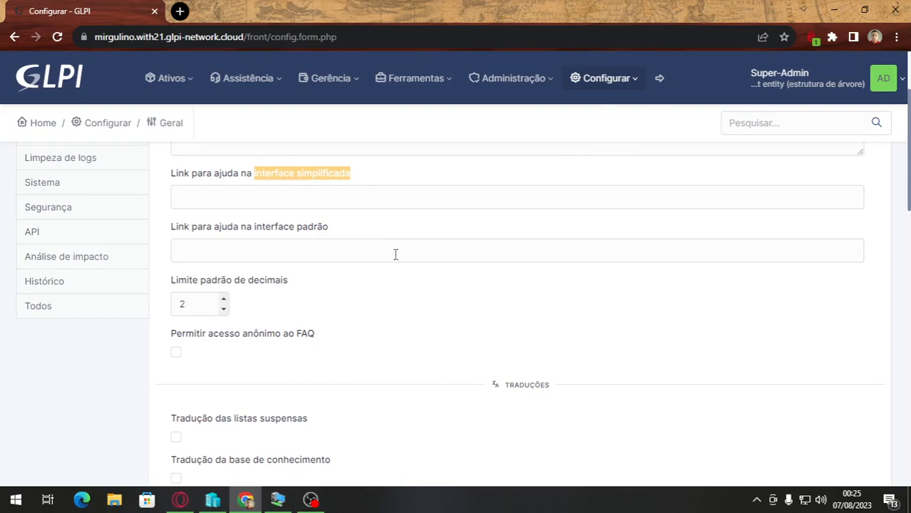
Examine the anonymous FAQ access, translation, dynamic display and search engine settings of the general configuration
scroll(377, 258, down, 2)
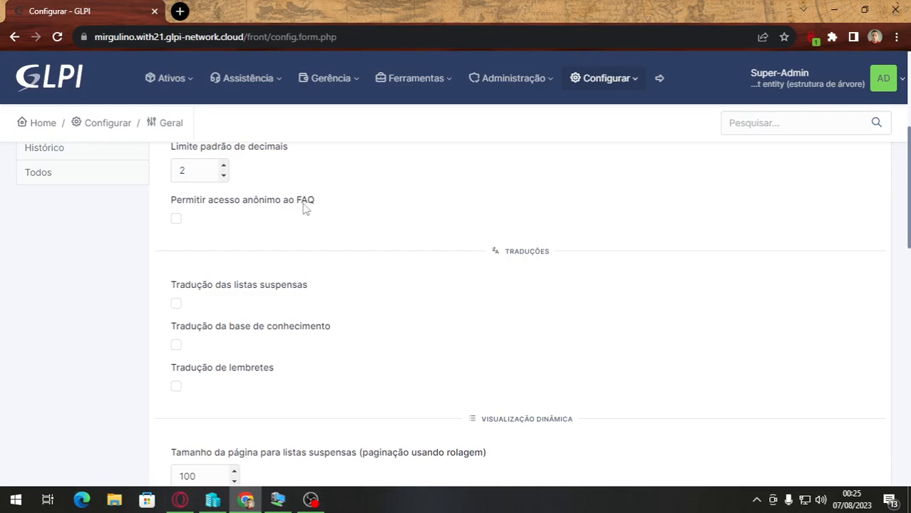
drag(297, 201, 322, 205)
click(321, 235)
scroll(364, 207, down, 2)
scroll(356, 199, down, 1)
scroll(442, 201, up, 2)
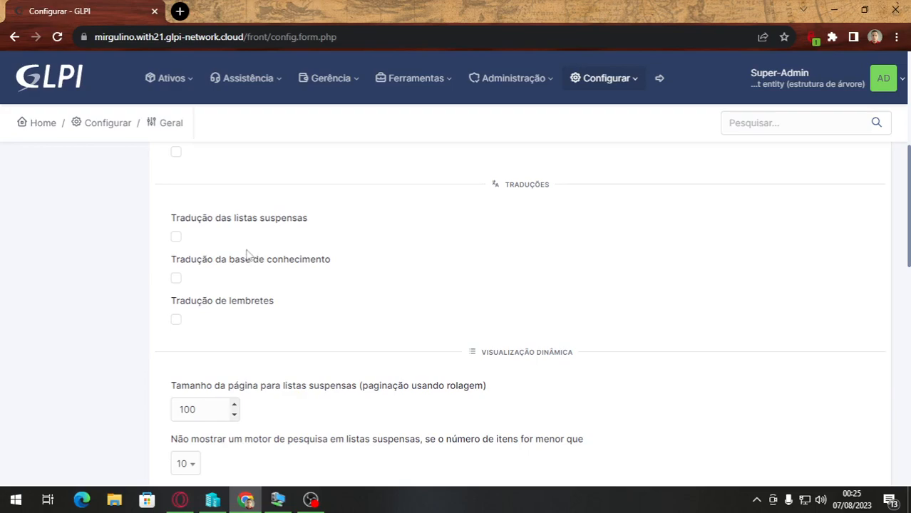
scroll(241, 246, down, 1)
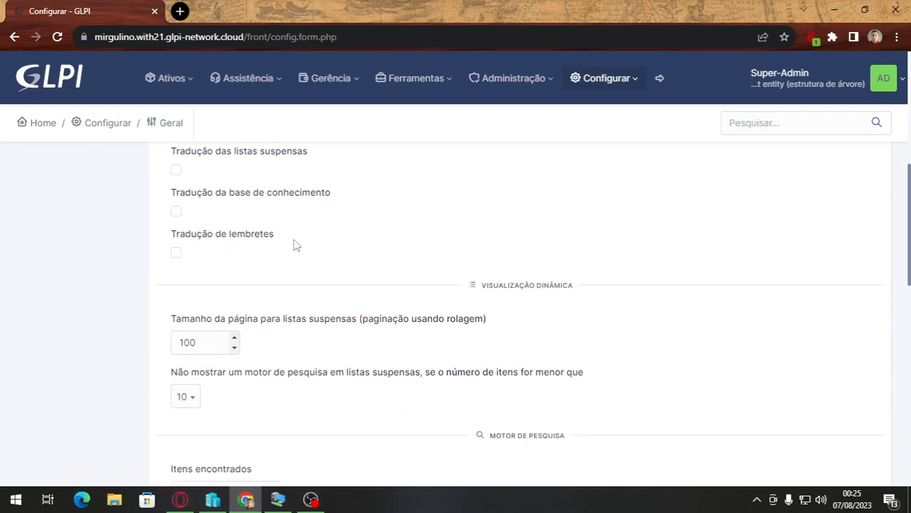
scroll(296, 245, down, 2)
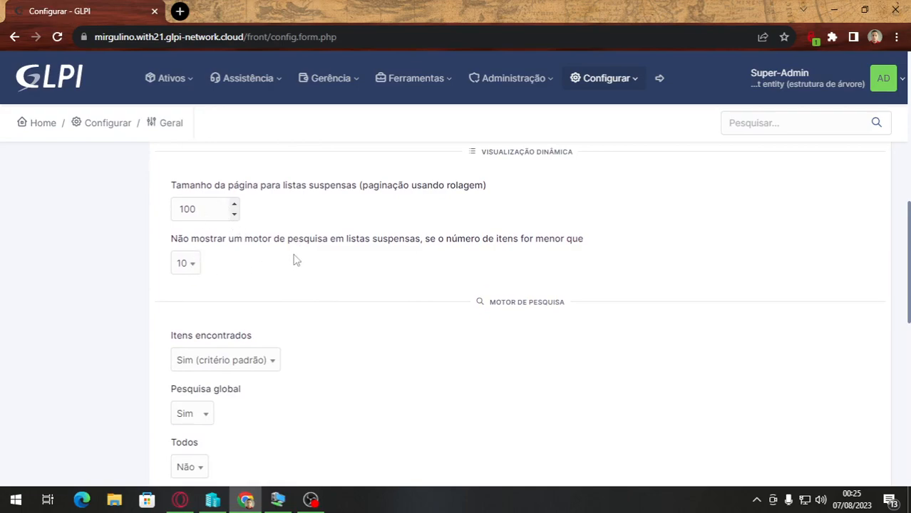
scroll(296, 260, down, 2)
scroll(294, 258, down, 1)
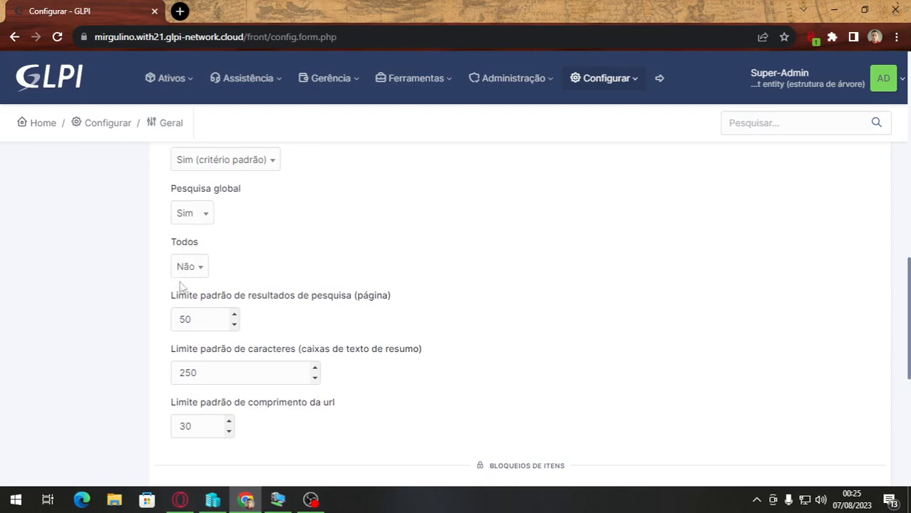
scroll(279, 267, down, 1)
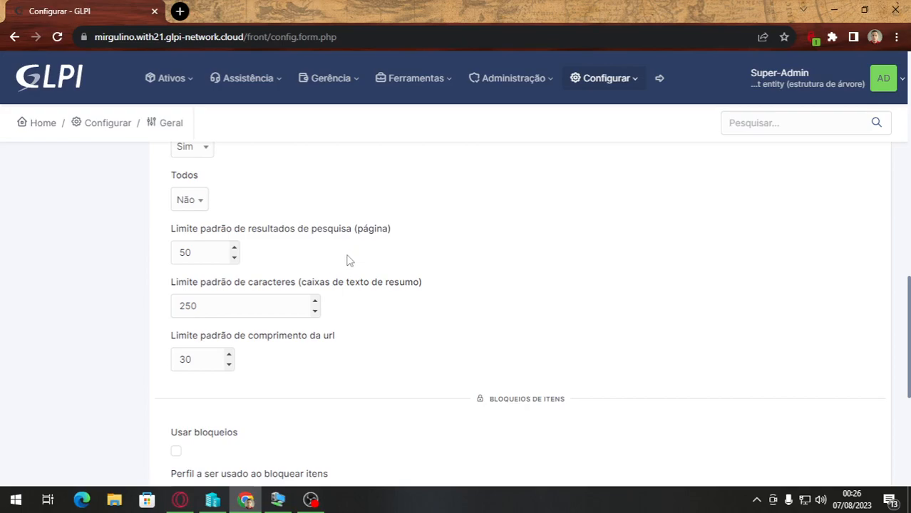
Examine the default limits for search results, summary characters and URL length, and the item lock settings
drag(215, 253, 163, 261)
text(10)
scroll(210, 254, down, 1)
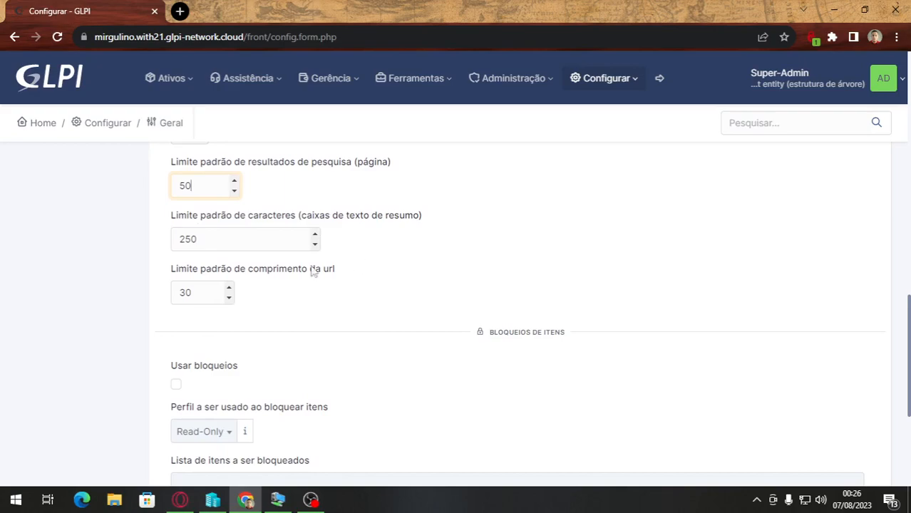
drag(207, 239, 171, 242)
scroll(271, 285, down, 1)
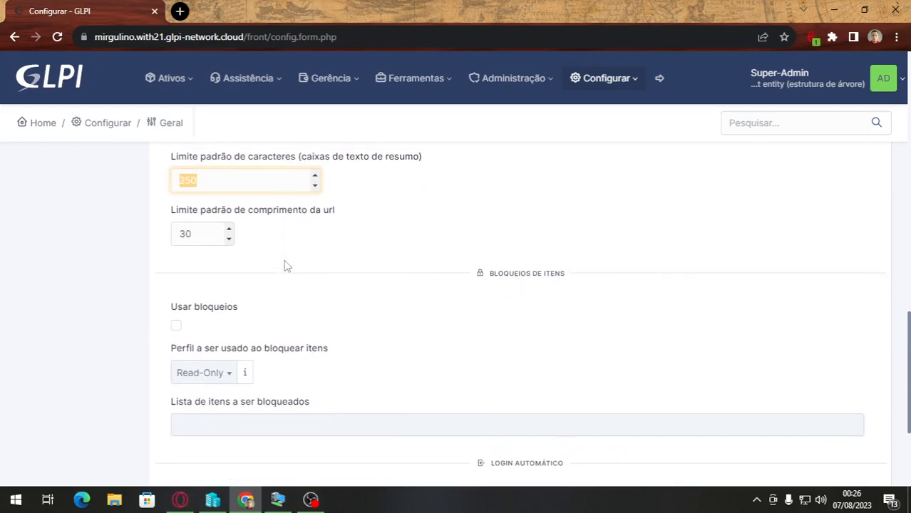
key(Tab)
scroll(285, 240, down, 1)
scroll(289, 246, down, 1)
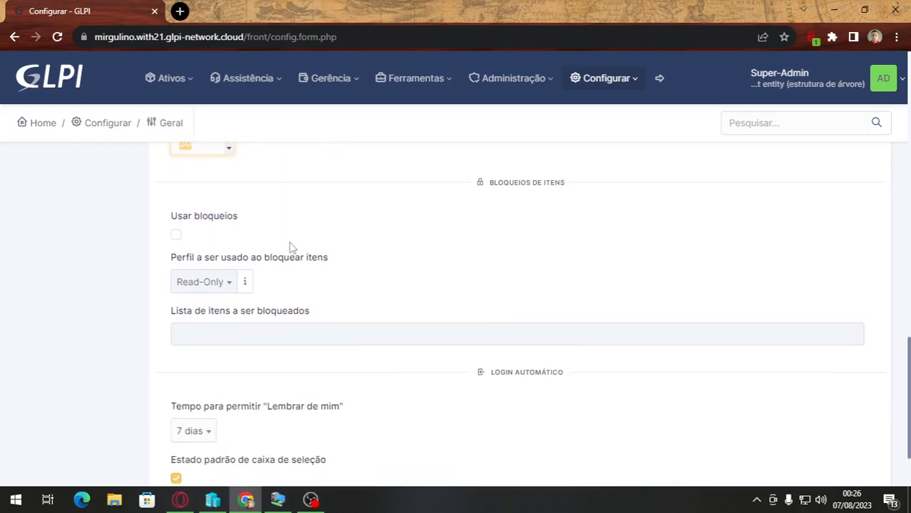
scroll(299, 259, down, 1)
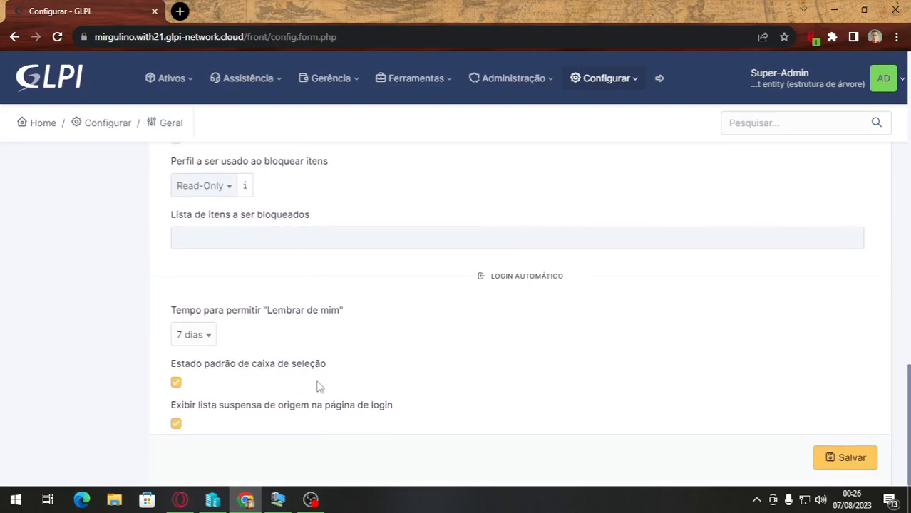
Look through the available durations for the "Lembrar de mim" automatic login setting
click(191, 335)
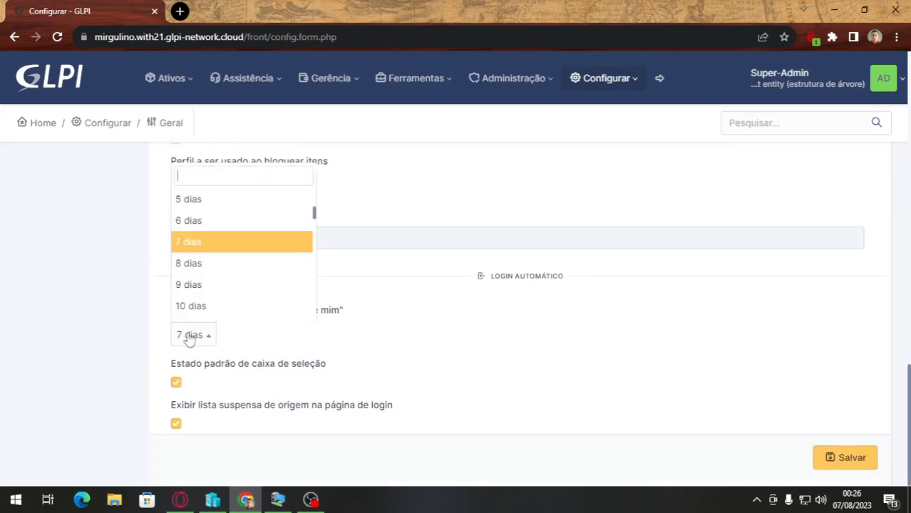
scroll(205, 285, up, 3)
scroll(218, 250, down, 5)
scroll(218, 255, down, 10)
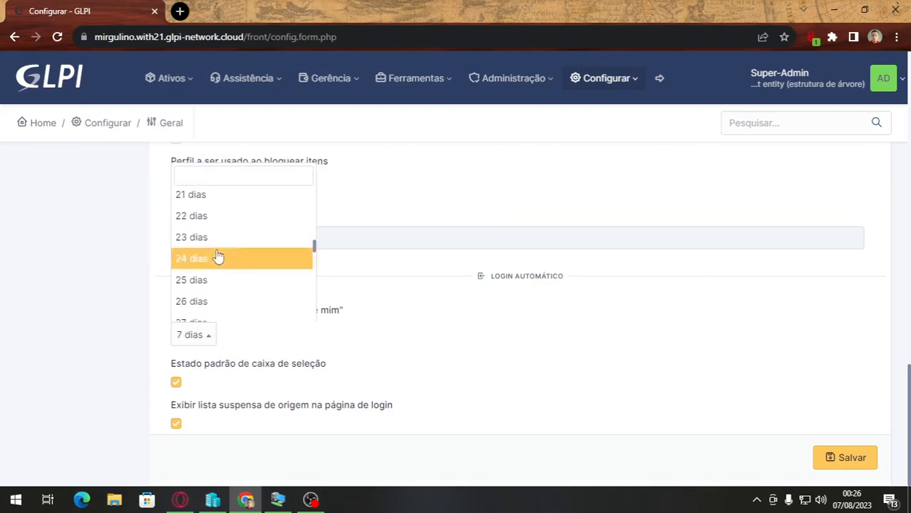
click(191, 341)
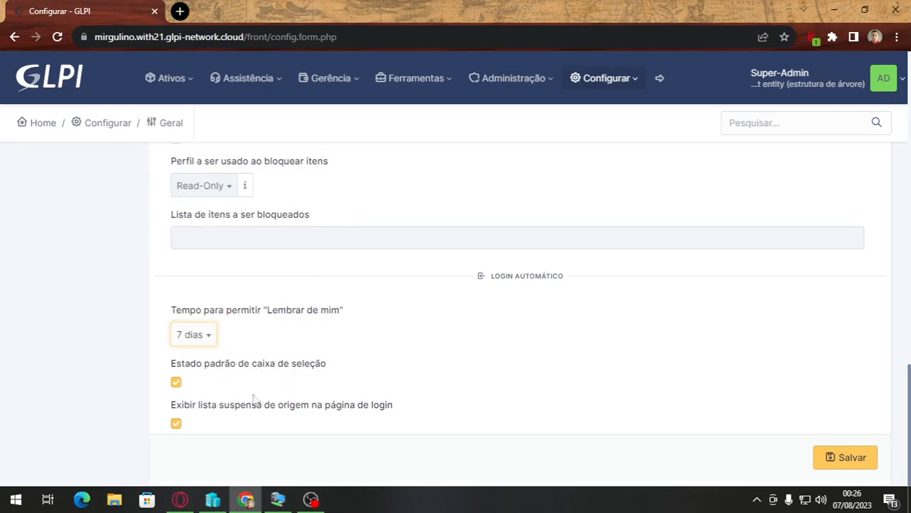
Disable "Exibir lista suspensa de origem na página de login" and save the general configuration
drag(171, 411, 398, 421)
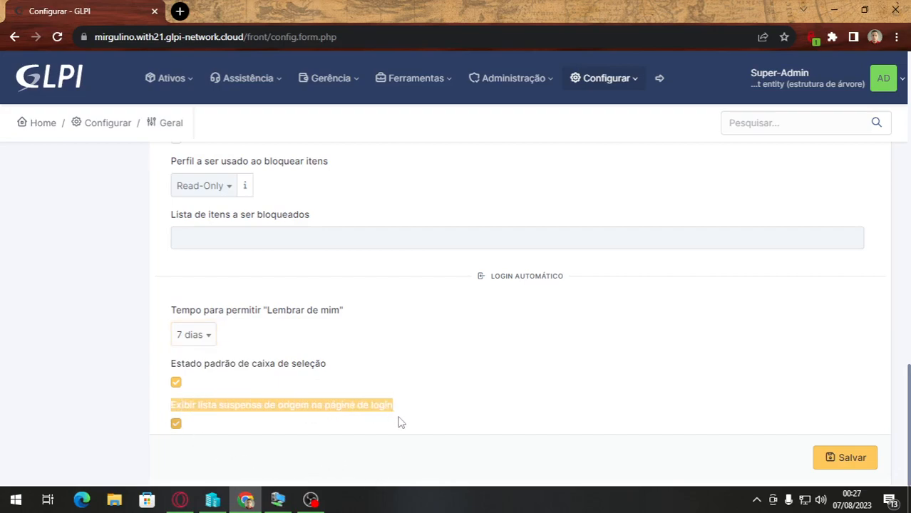
click(393, 417)
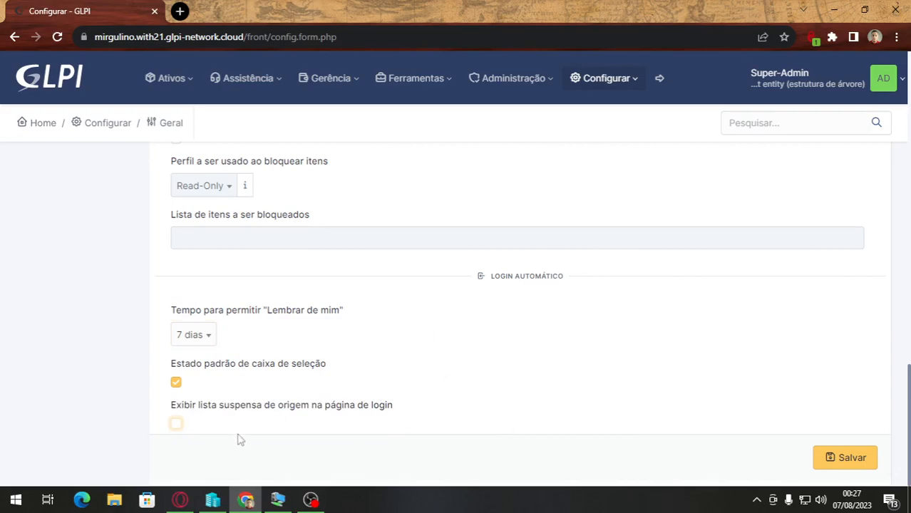
click(177, 424)
click(176, 424)
click(839, 455)
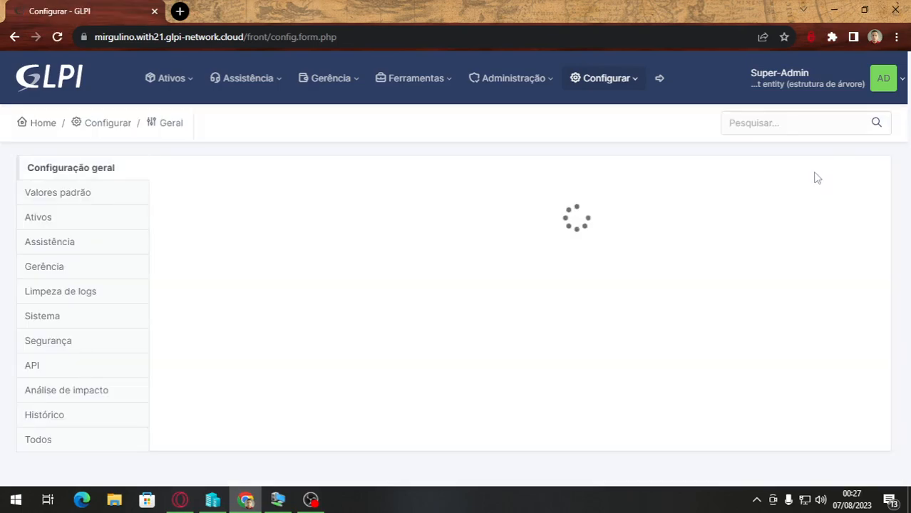
Log out and check which fields the login page shows
click(884, 79)
click(806, 315)
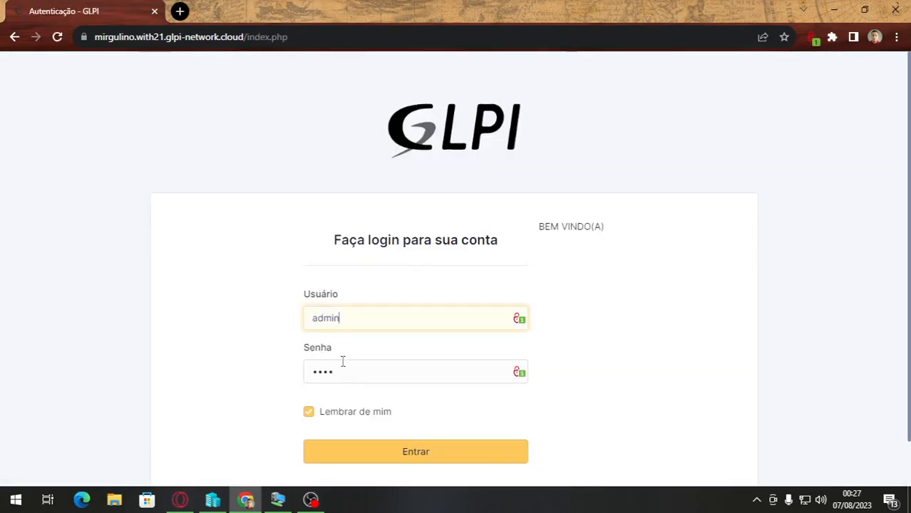
scroll(339, 362, down, 1)
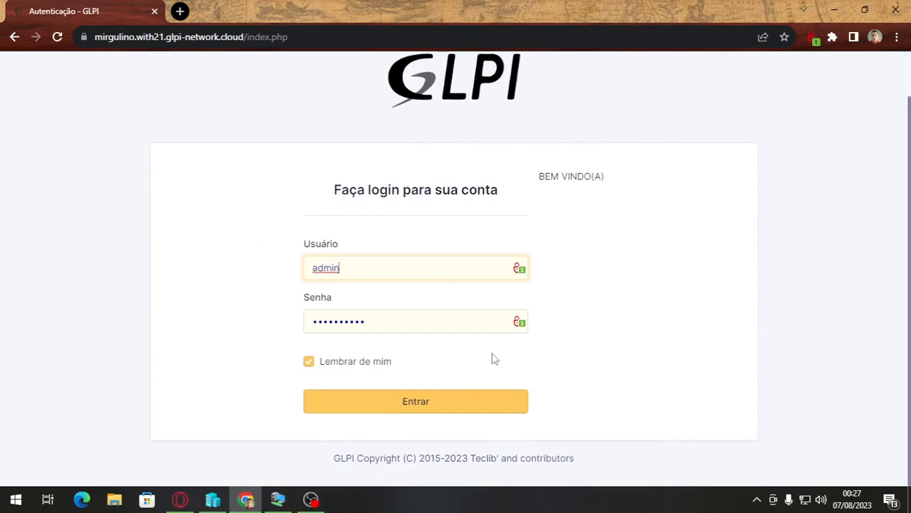
Log back in with the prefilled admin account and return to the general configuration
click(329, 271)
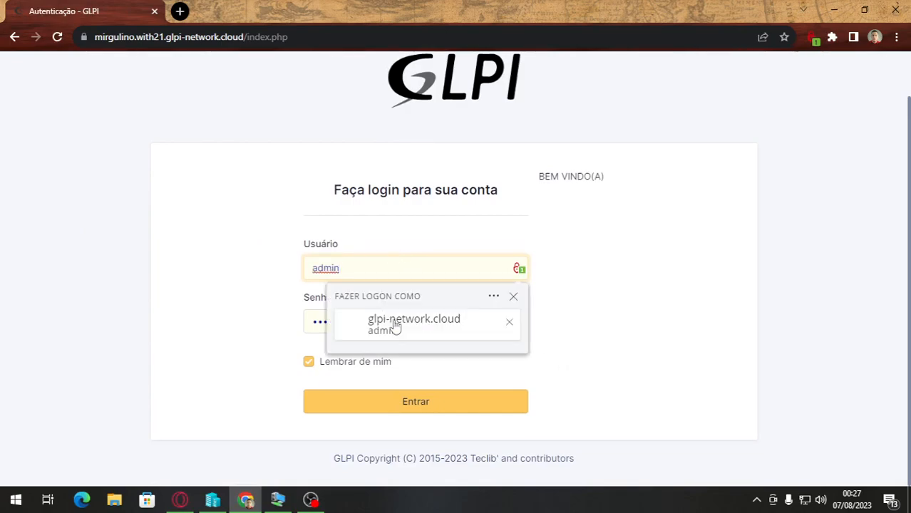
click(630, 309)
click(431, 412)
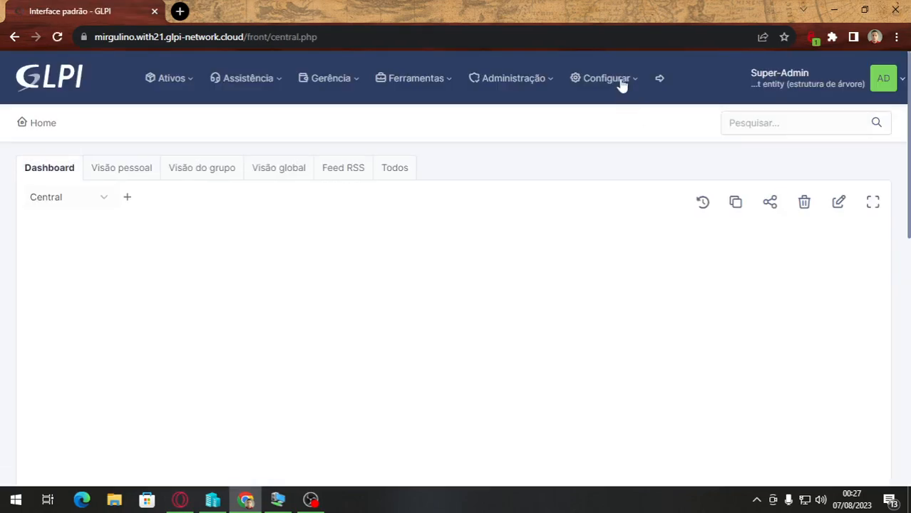
click(617, 80)
click(599, 221)
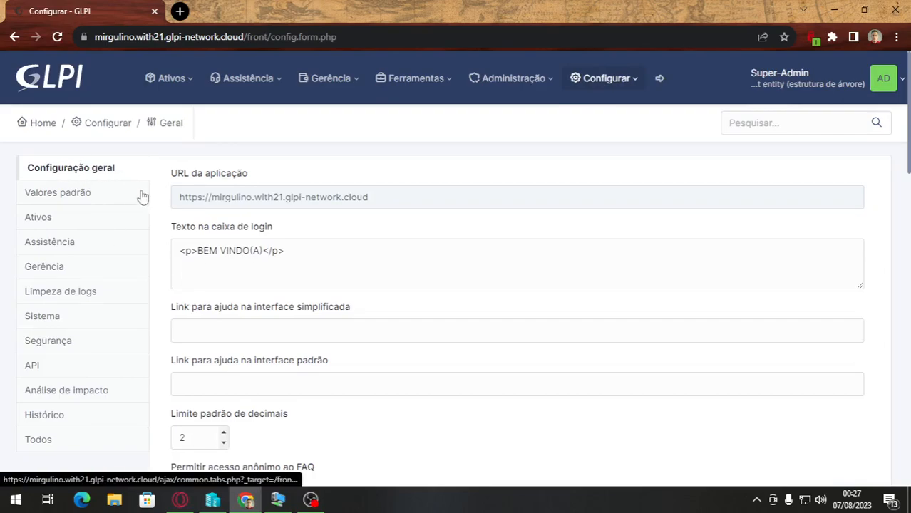
Open the default values (Valores padrão) and select "Primeiro nome, Sobrenome" as the name display order
scroll(654, 258, down, 13)
drag(908, 359, 909, 122)
scroll(82, 281, up, 3)
click(74, 194)
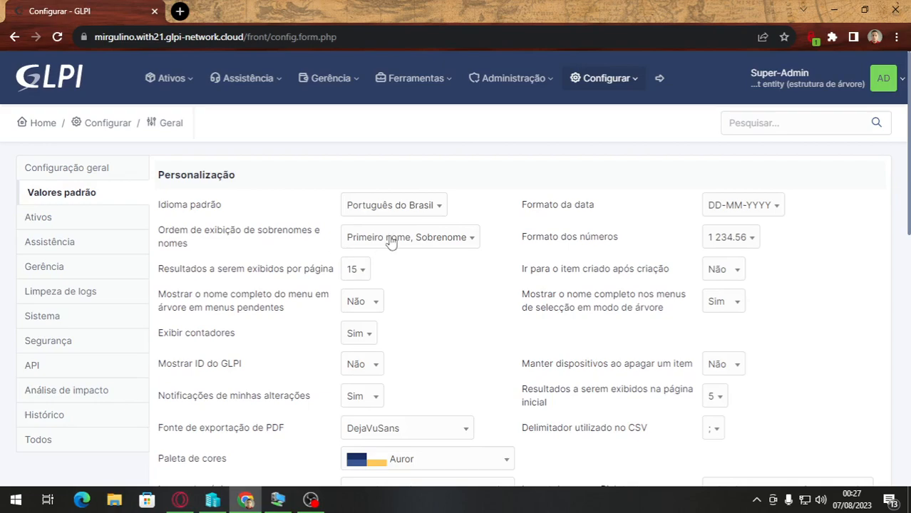
click(422, 238)
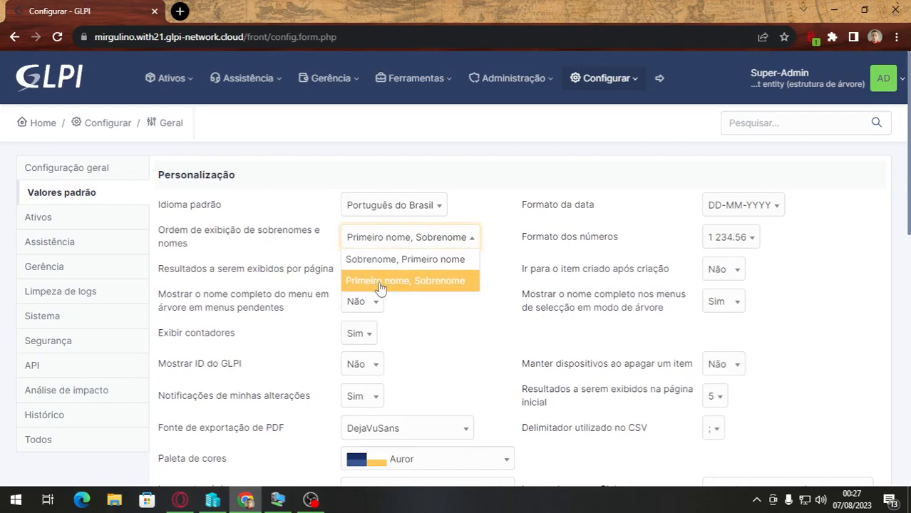
click(450, 285)
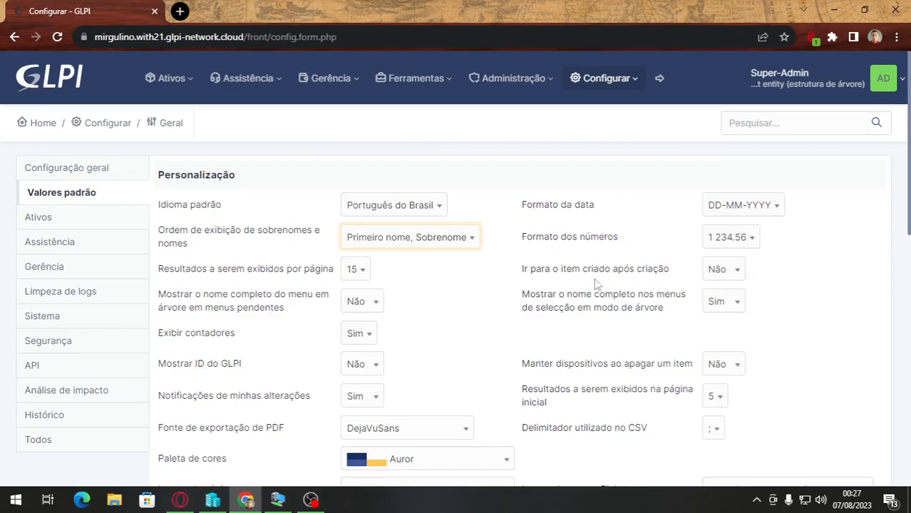
Set the default number format (Formato dos números) to 1,234.56
click(747, 238)
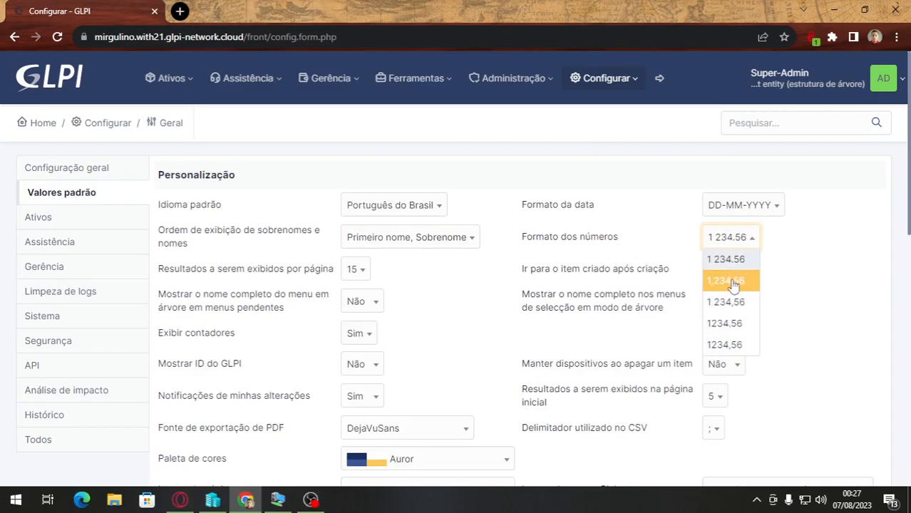
click(743, 240)
click(747, 243)
click(737, 286)
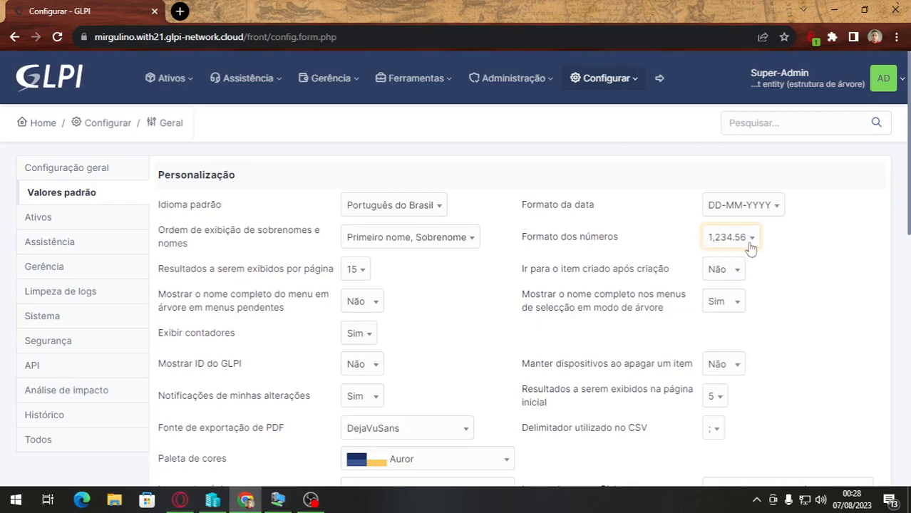
Set the default color palette (Paleta de cores) to Premiumred
scroll(678, 245, down, 2)
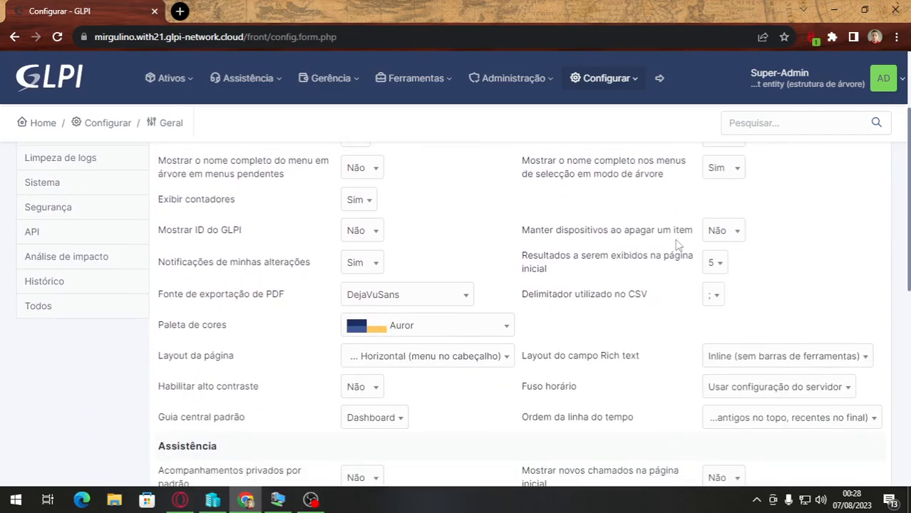
scroll(666, 245, up, 1)
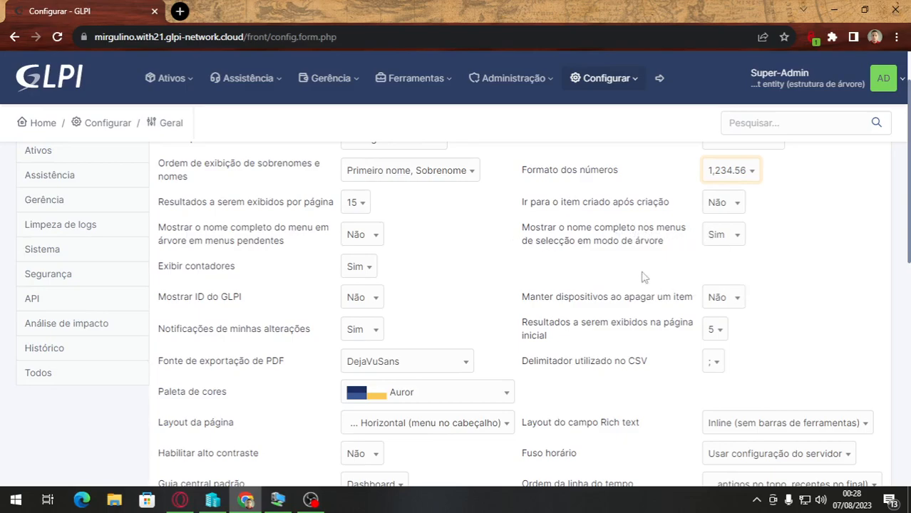
scroll(642, 277, down, 2)
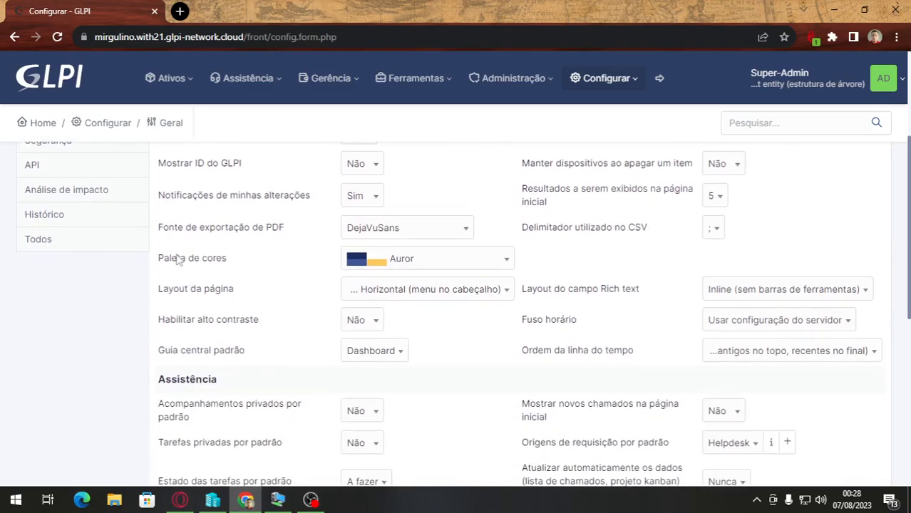
click(432, 263)
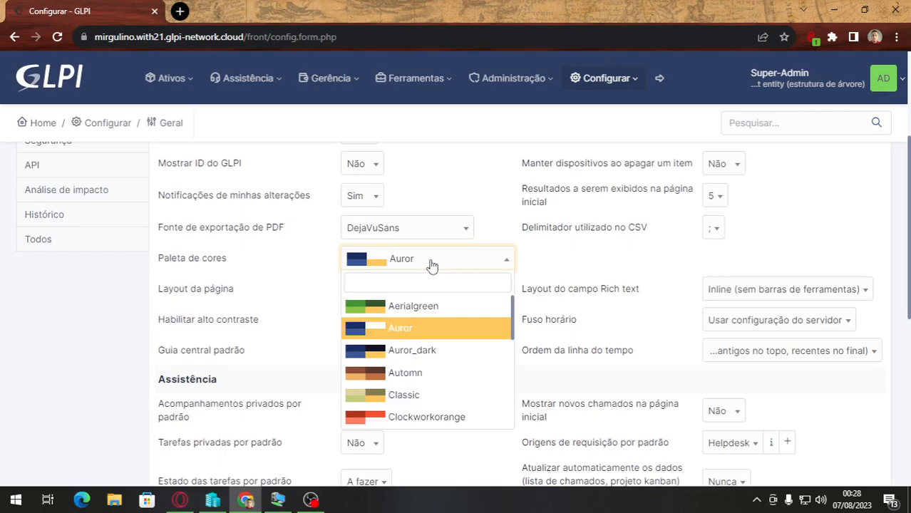
click(434, 263)
click(448, 262)
scroll(378, 322, down, 5)
scroll(401, 350, up, 2)
scroll(402, 351, down, 2)
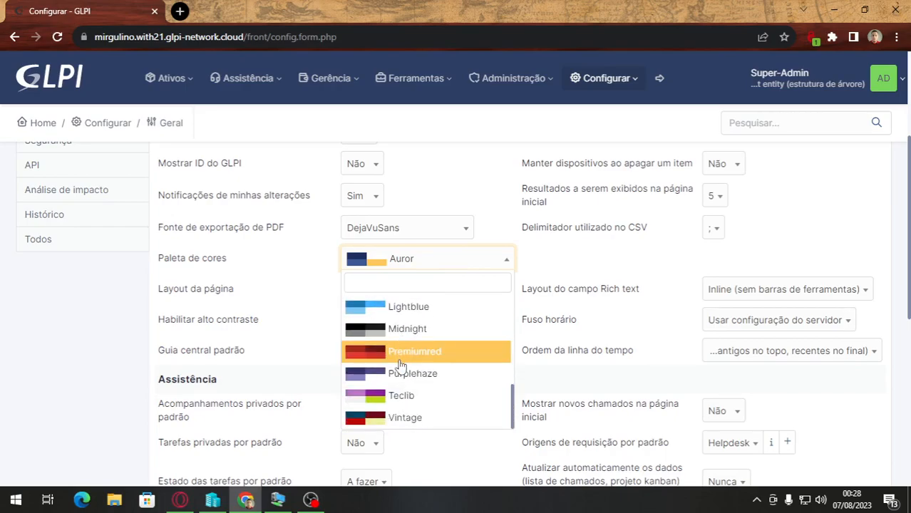
click(401, 352)
scroll(677, 214, down, 3)
scroll(643, 226, up, 2)
scroll(644, 227, up, 2)
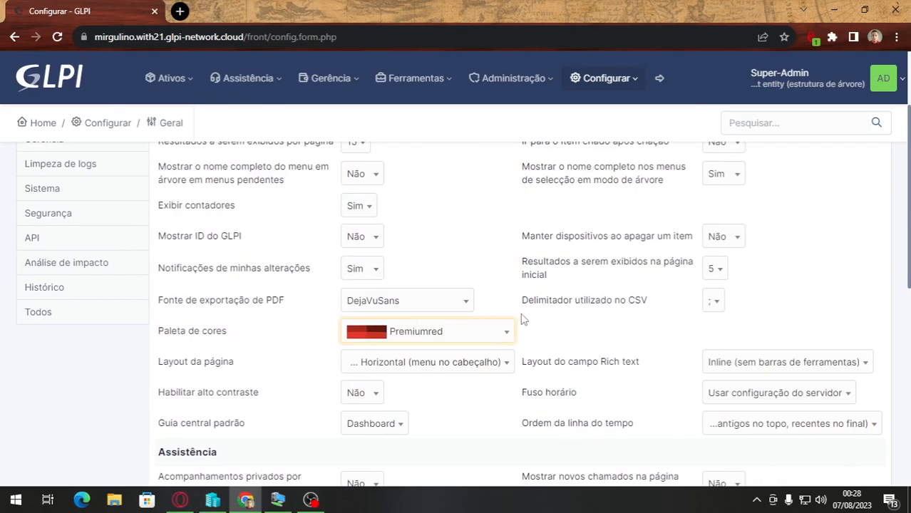
scroll(521, 318, down, 1)
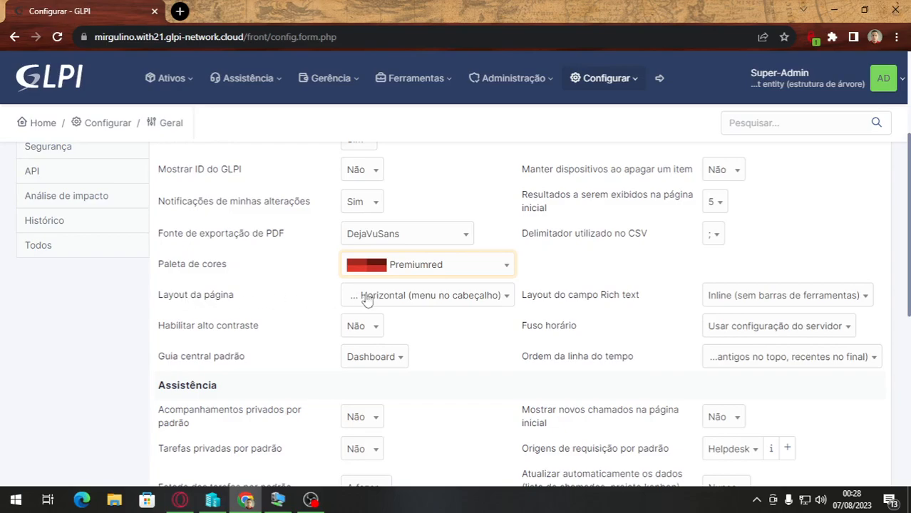
Select the Horizontal (menu no cabeçalho) page layout and set the Rich text field layout to Clássico (barra de ferramentas no topo)
click(436, 300)
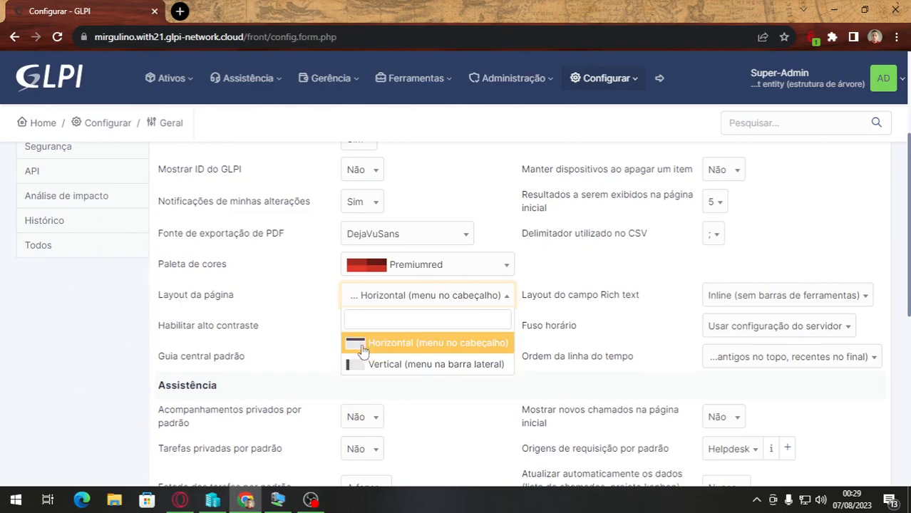
click(396, 353)
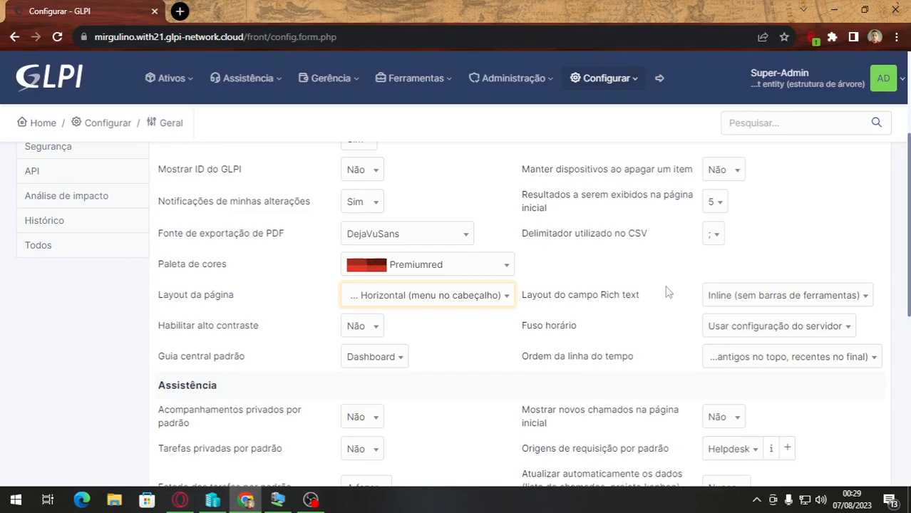
scroll(667, 293, down, 1)
click(748, 229)
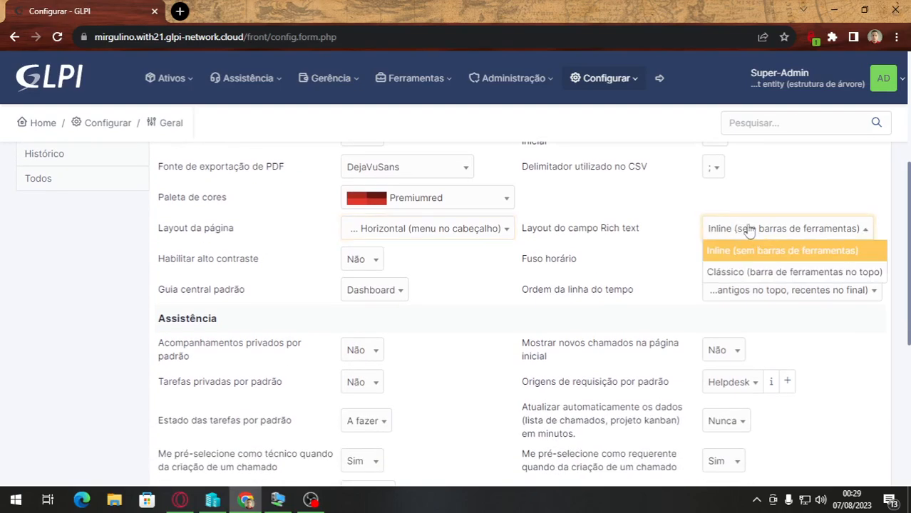
click(752, 272)
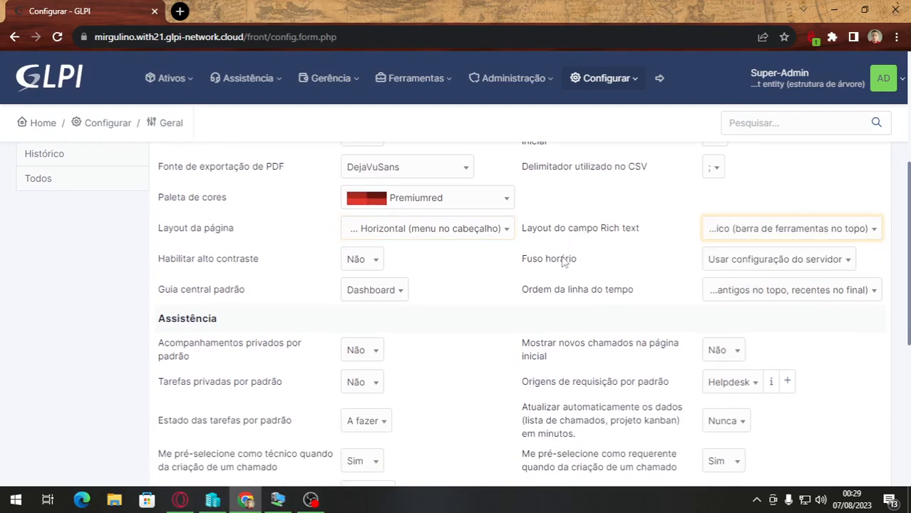
Select "Usar configuração do servidor" as the default time zone (Fuso horário)
click(815, 262)
click(812, 262)
click(811, 263)
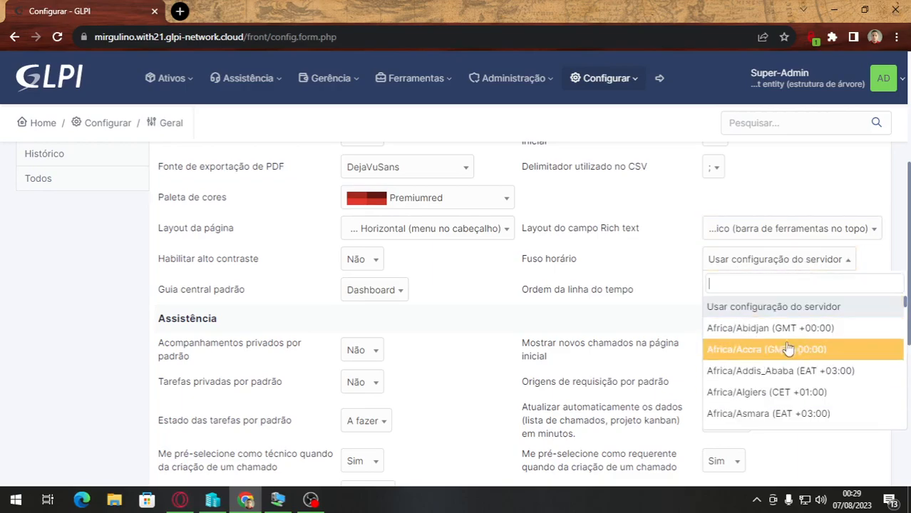
click(741, 306)
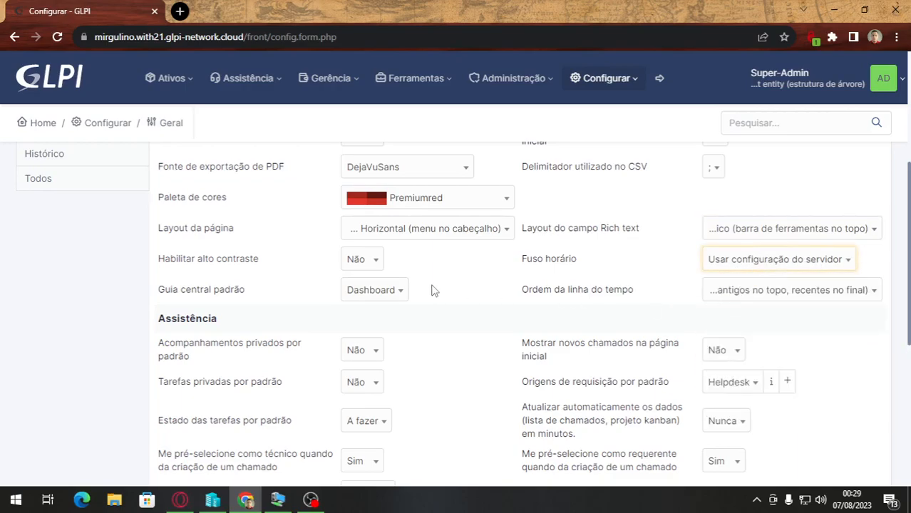
Keep Helpdesk as the default request source (Origens de requisição por padrão) and save the default values
scroll(431, 280, down, 3)
scroll(431, 279, up, 1)
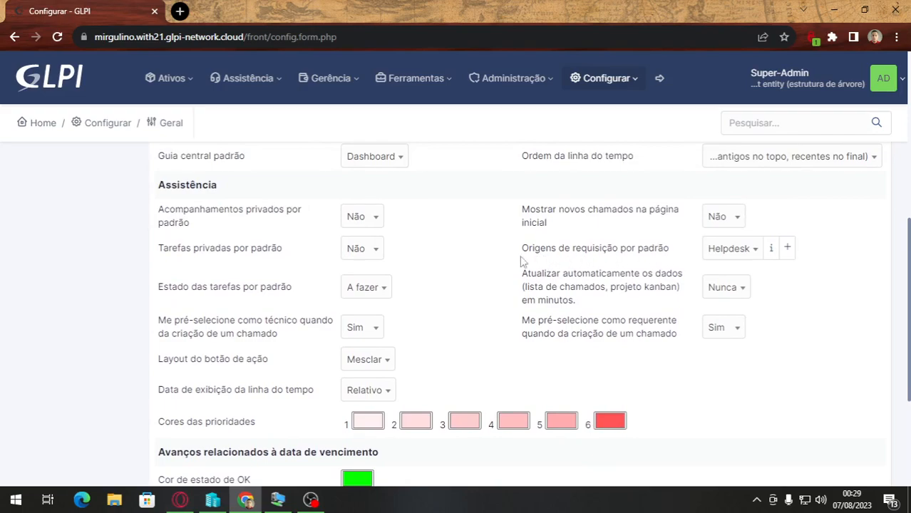
click(710, 256)
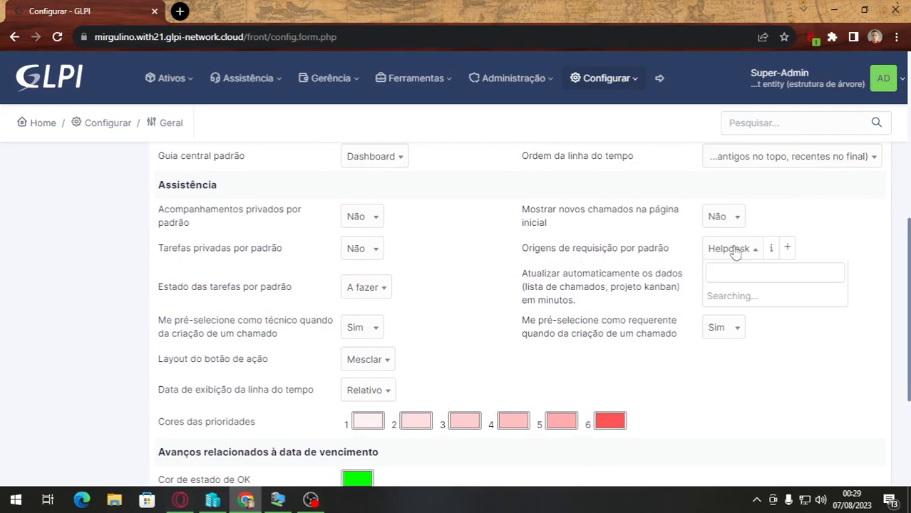
click(737, 255)
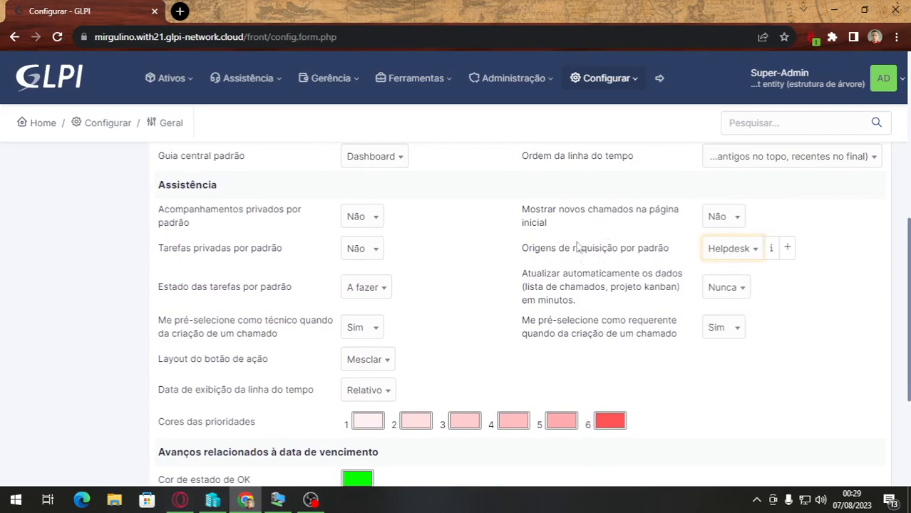
scroll(448, 281, down, 3)
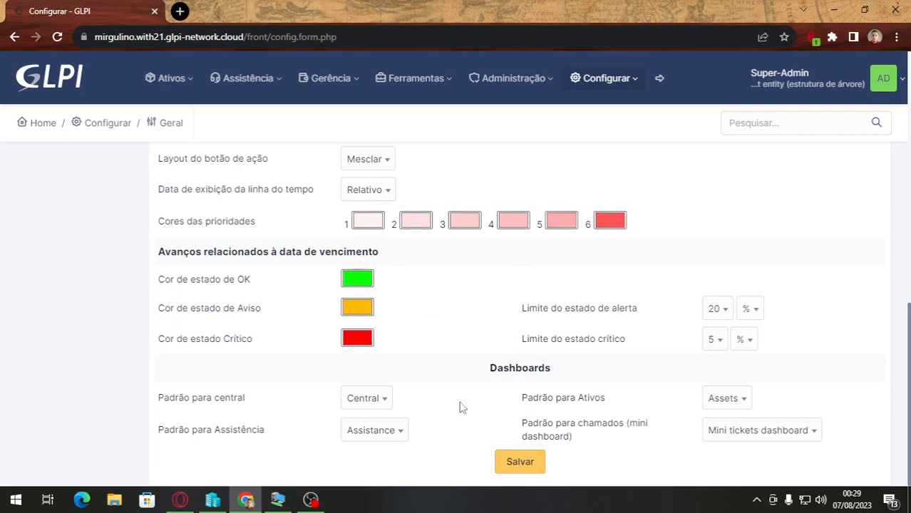
click(530, 464)
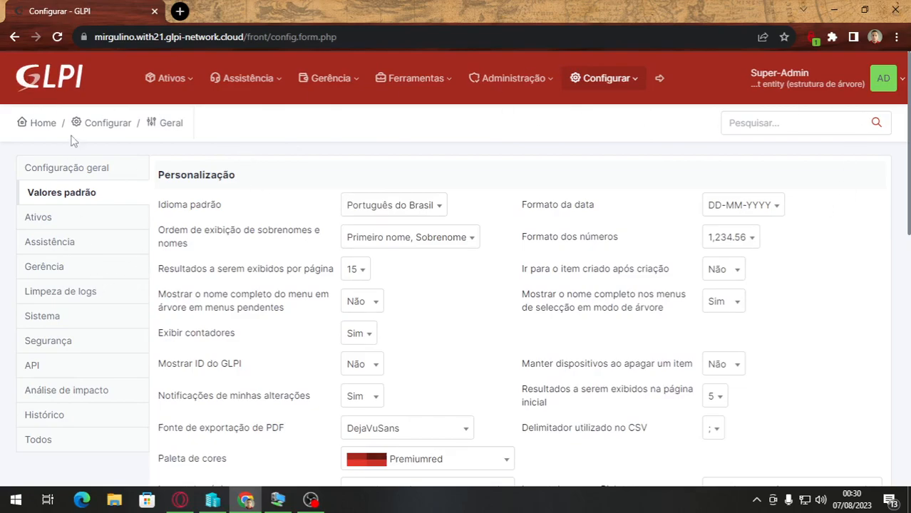
Open the Ativos settings, keep financial and administrative information enabled by default (Sim), and save
click(71, 218)
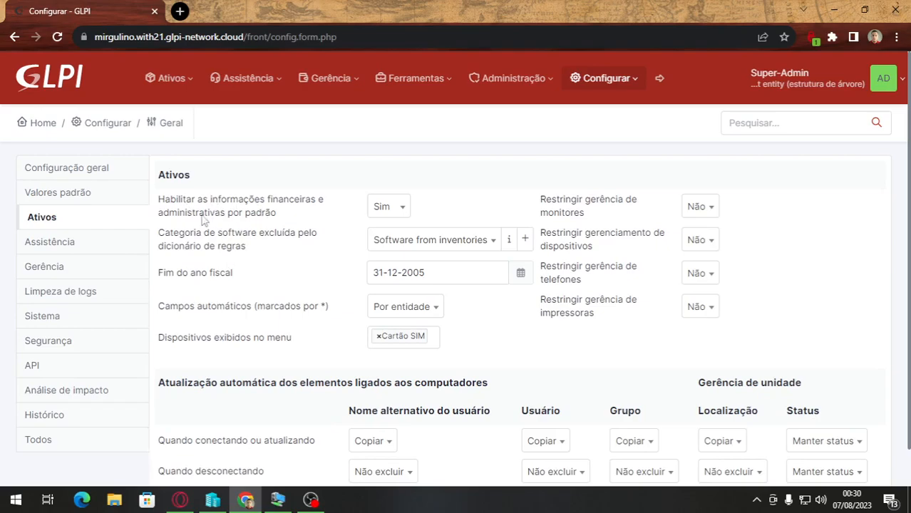
click(390, 214)
click(389, 215)
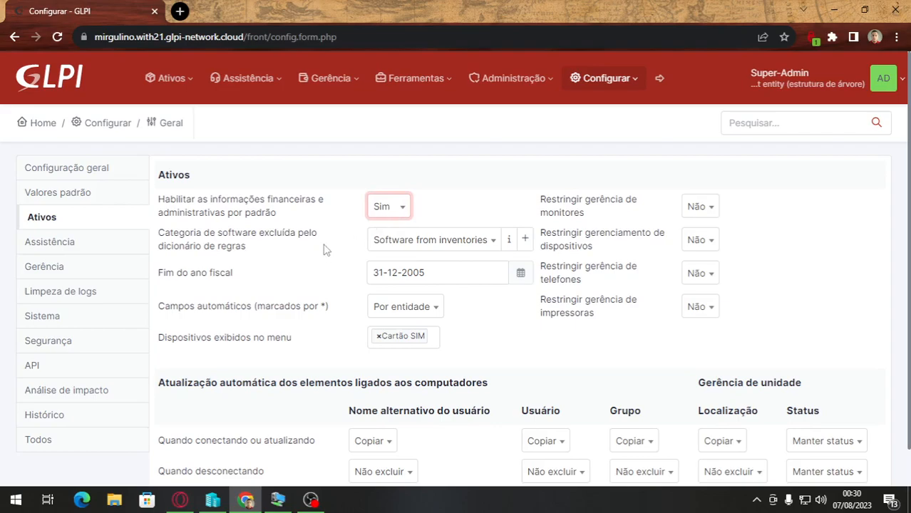
scroll(324, 249, down, 1)
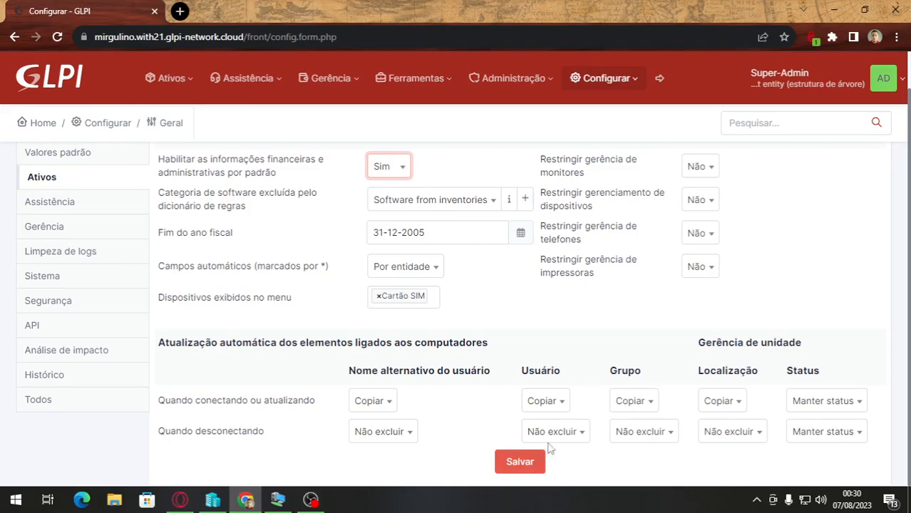
click(520, 460)
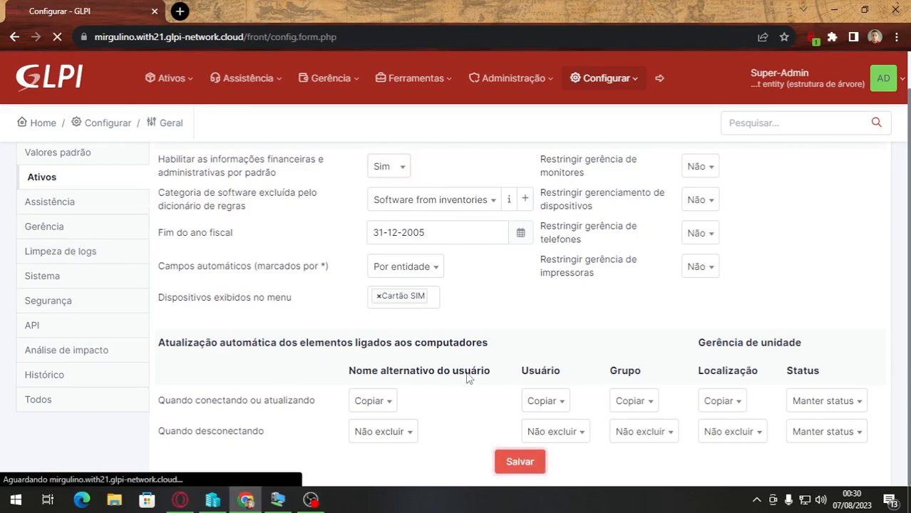
View the document settings under Gerência and look through the Assistência settings down to the priority matrix
click(62, 246)
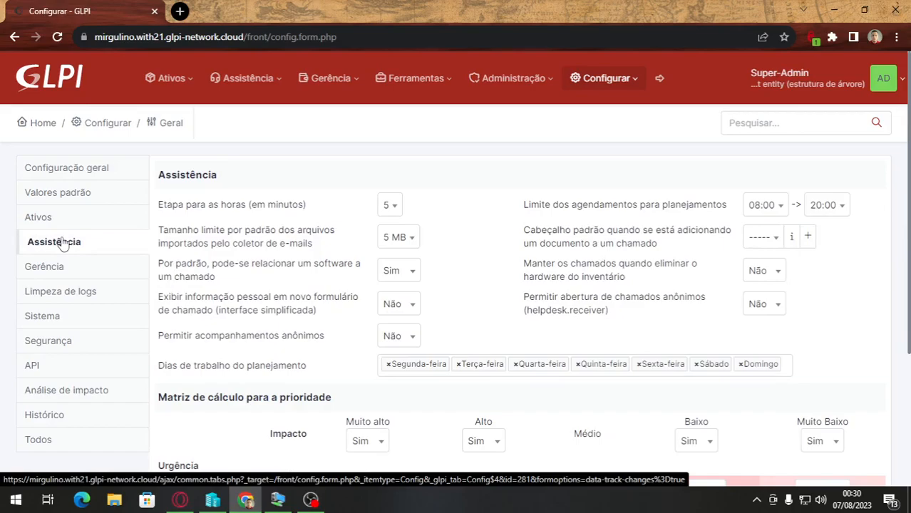
click(43, 270)
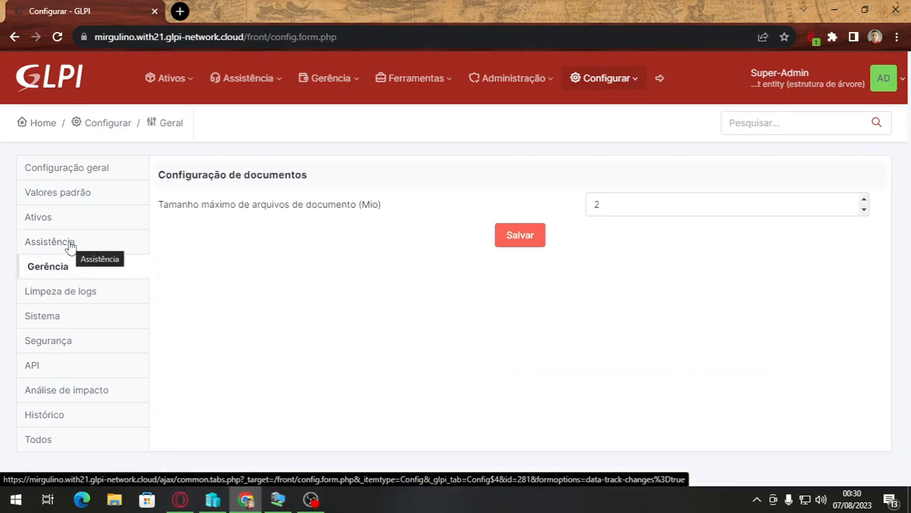
click(70, 246)
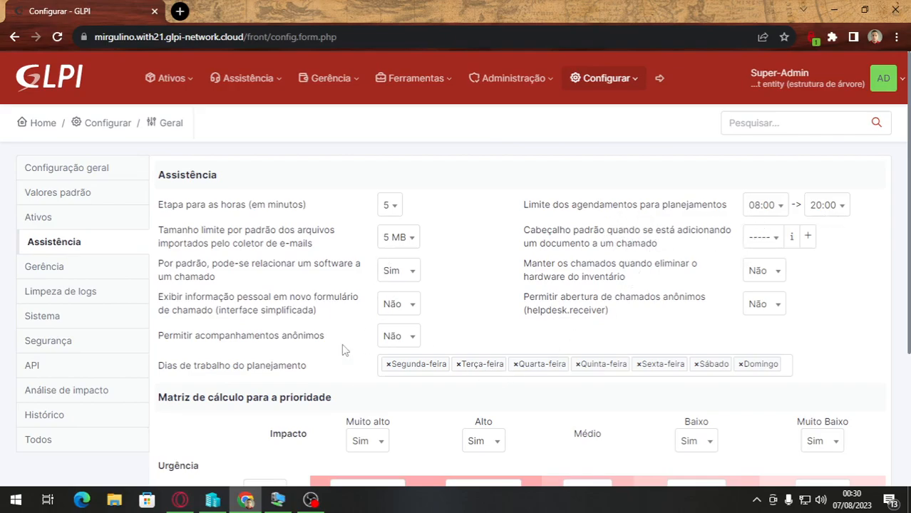
scroll(342, 349, down, 3)
scroll(230, 244, up, 3)
Set the default size limit for files imported by the mail collector to 5 MB and save the Assistência settings
click(407, 238)
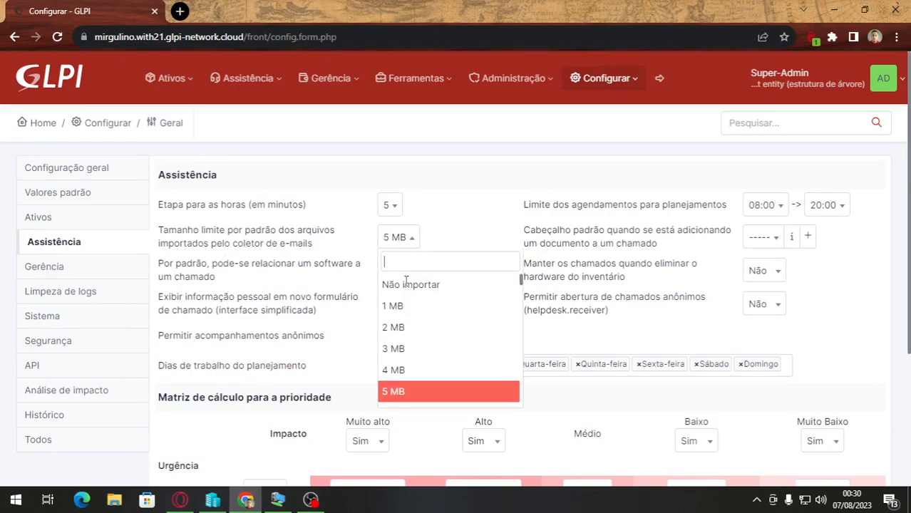
click(420, 339)
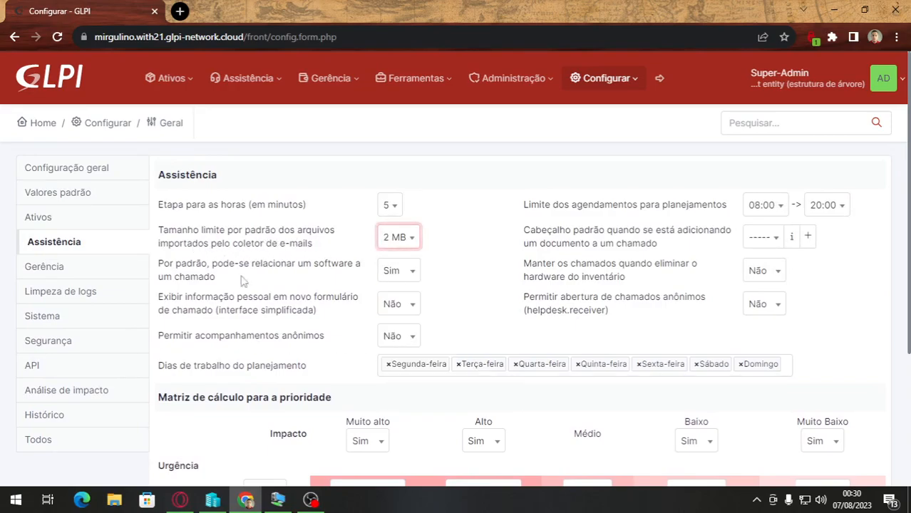
click(405, 239)
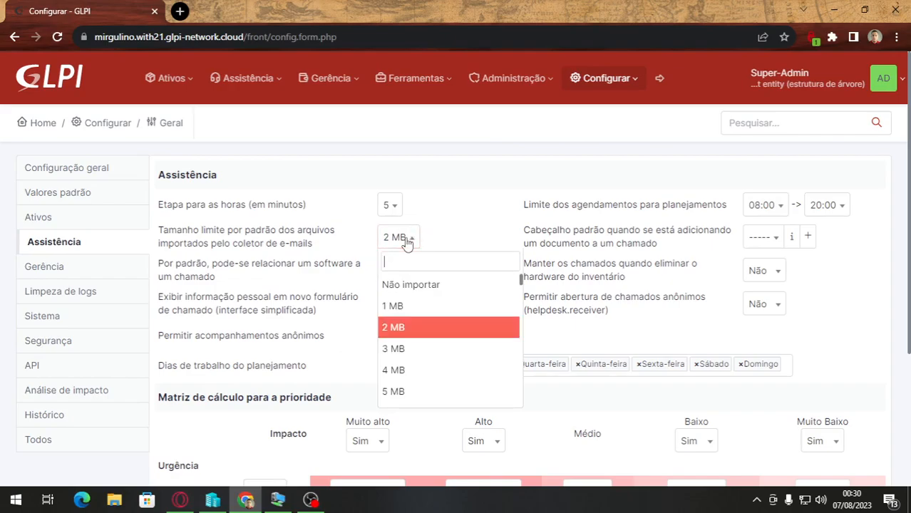
click(404, 395)
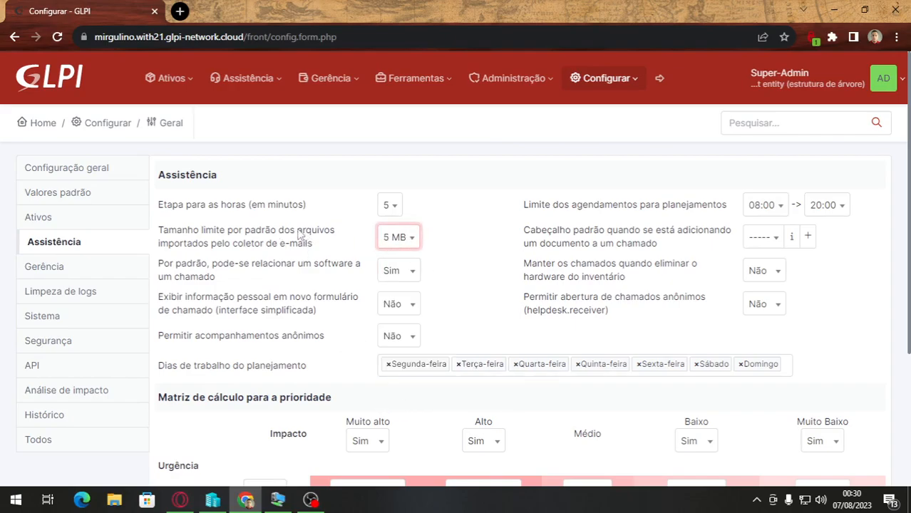
scroll(300, 236, down, 3)
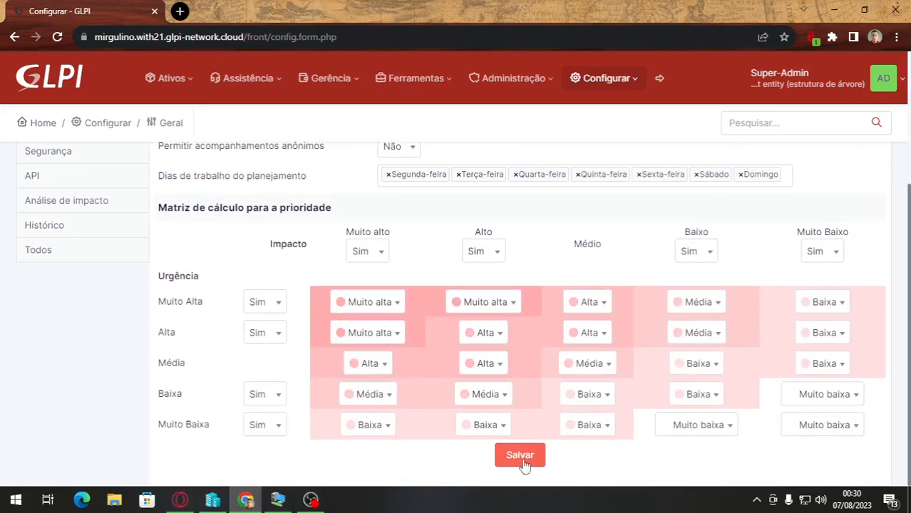
click(521, 459)
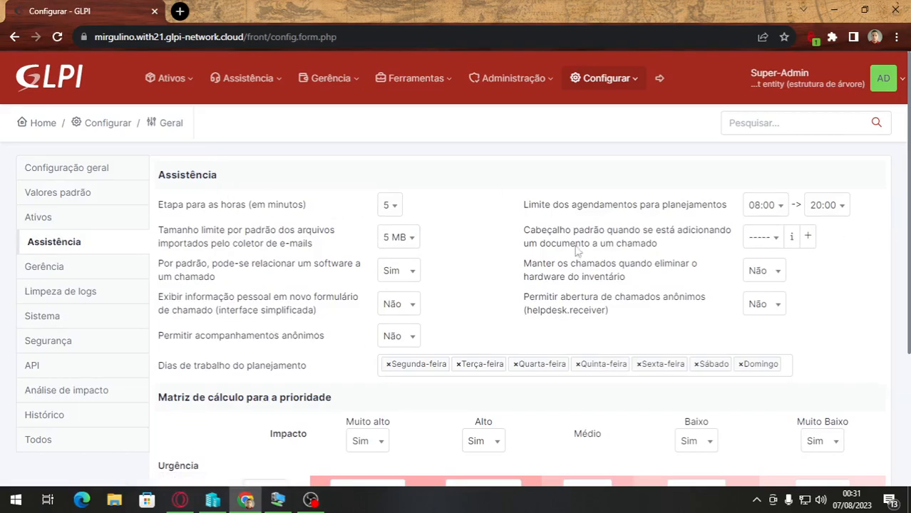
Set the "Muito alto" impact to Não in the priority calculation matrix and save
scroll(204, 280, down, 3)
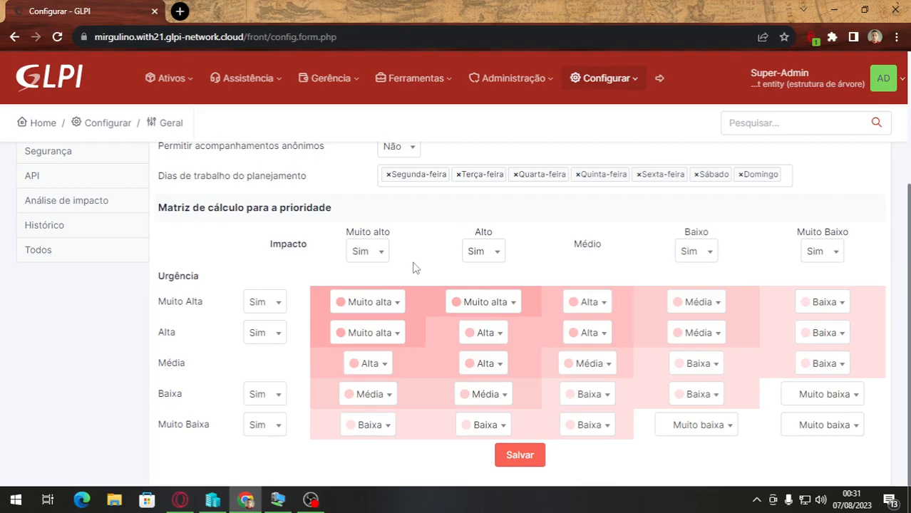
click(389, 303)
click(385, 300)
click(589, 300)
click(596, 300)
click(370, 252)
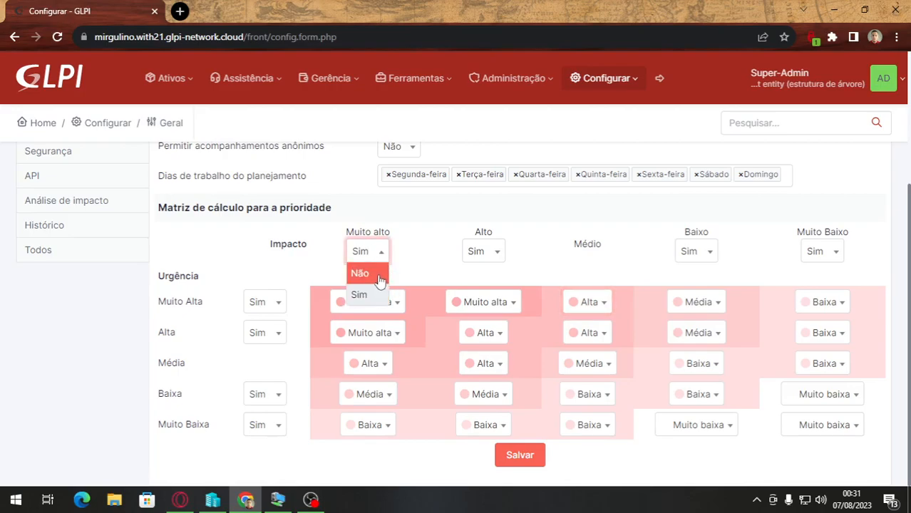
click(380, 275)
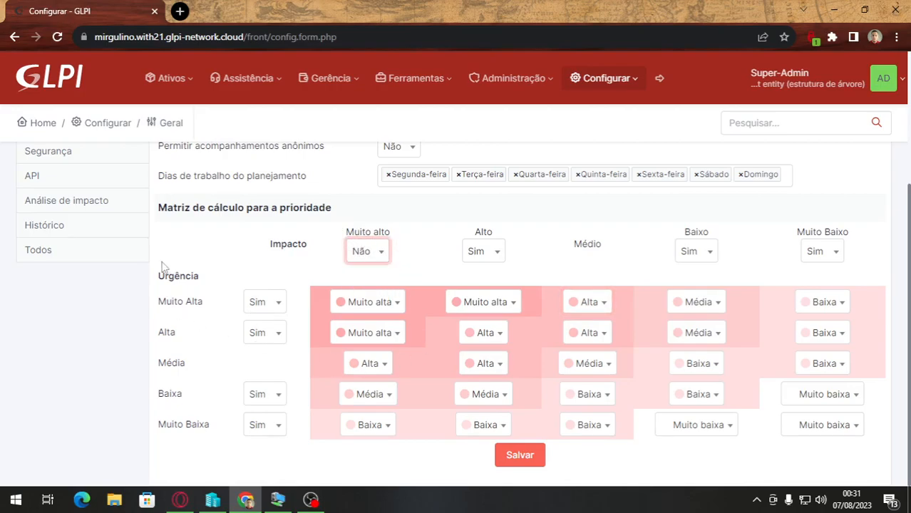
click(520, 454)
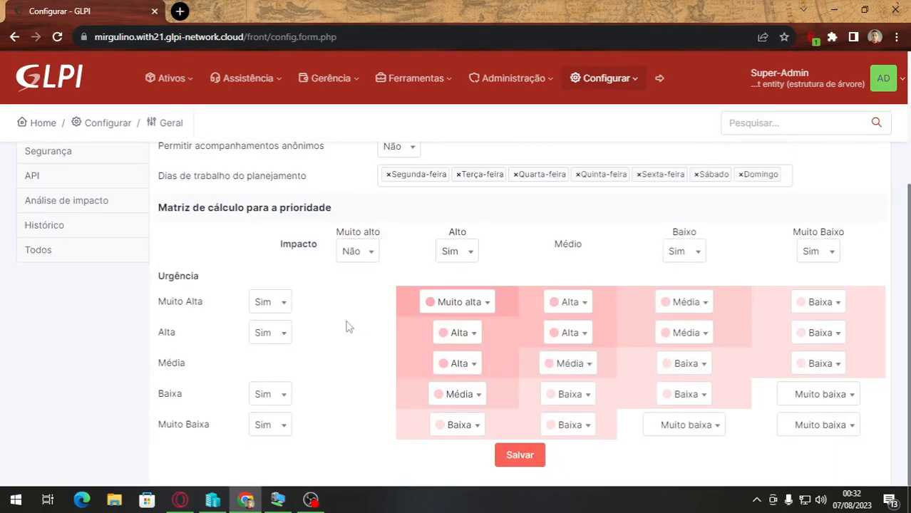
Set the "Muito alto" impact back to Sim in the priority calculation matrix and save
click(355, 251)
click(356, 293)
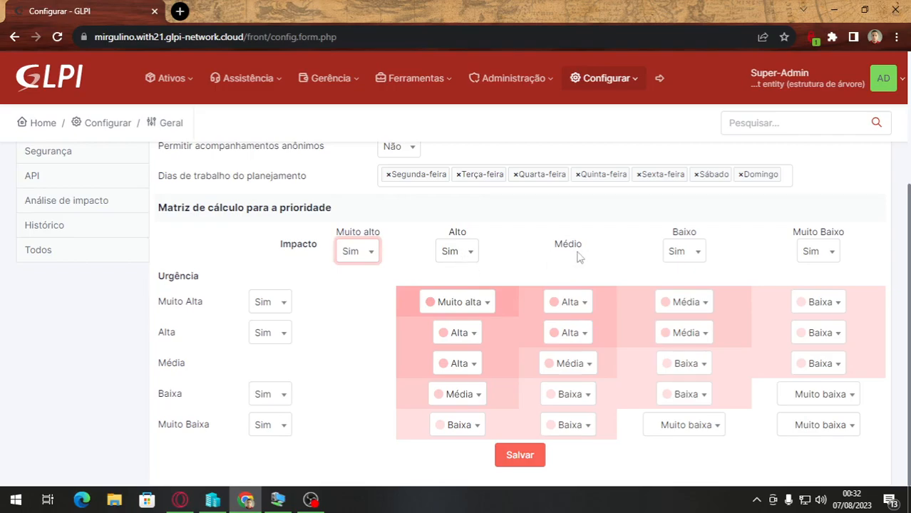
click(509, 460)
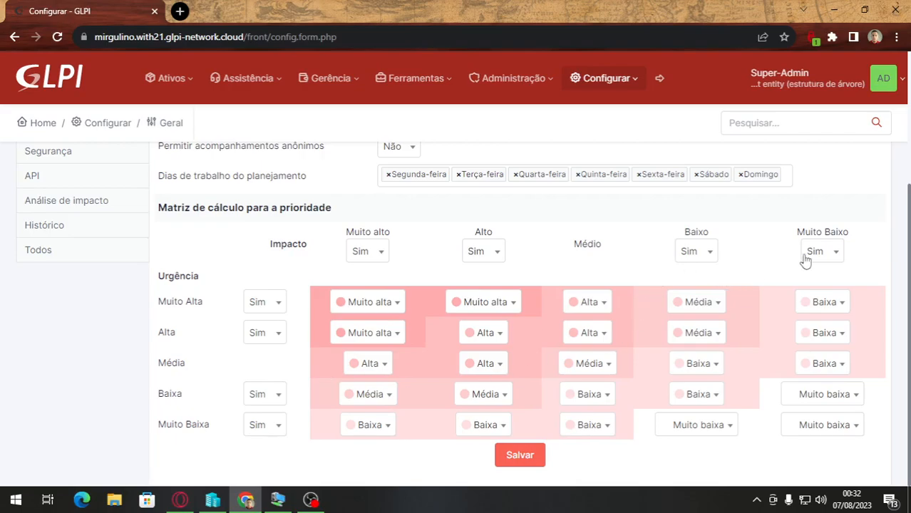
Set both the "Muito Baixo" and "Muito alto" impacts to Não in the priority calculation matrix and save
click(696, 253)
click(697, 249)
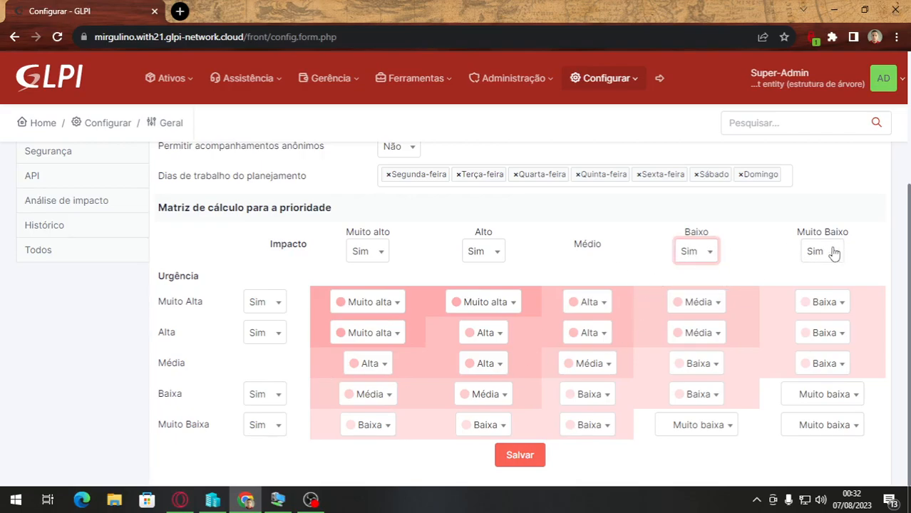
click(816, 250)
click(814, 274)
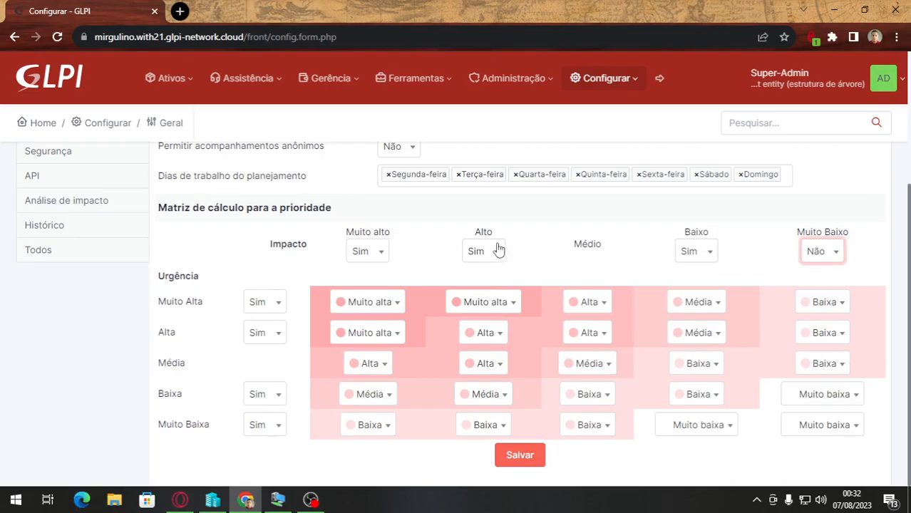
click(358, 252)
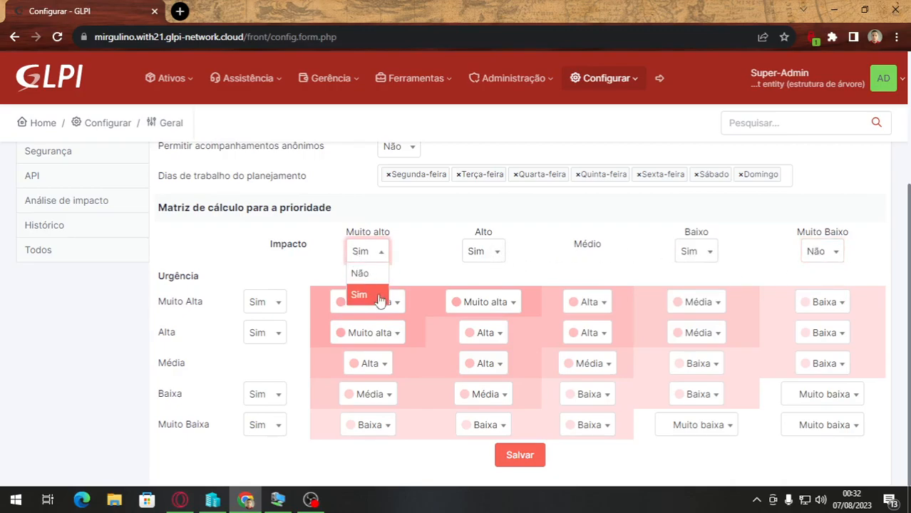
click(373, 271)
click(525, 459)
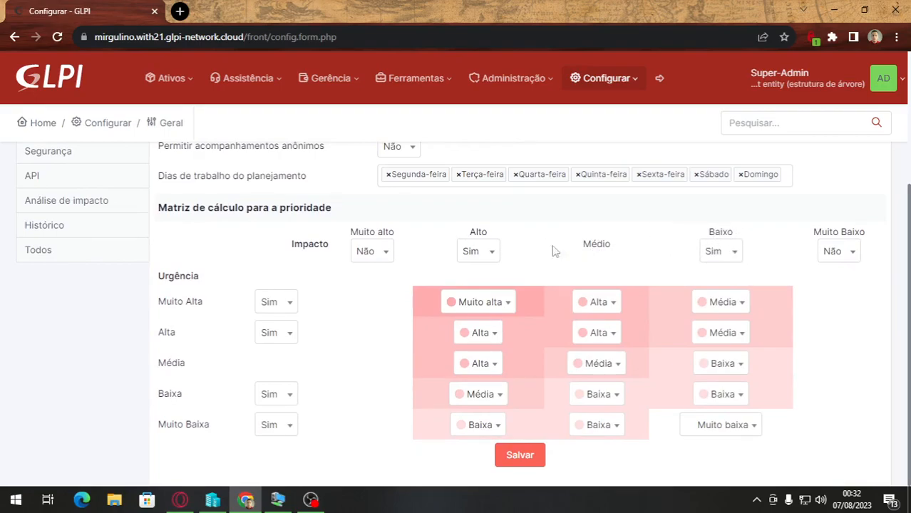
scroll(909, 296, up, 3)
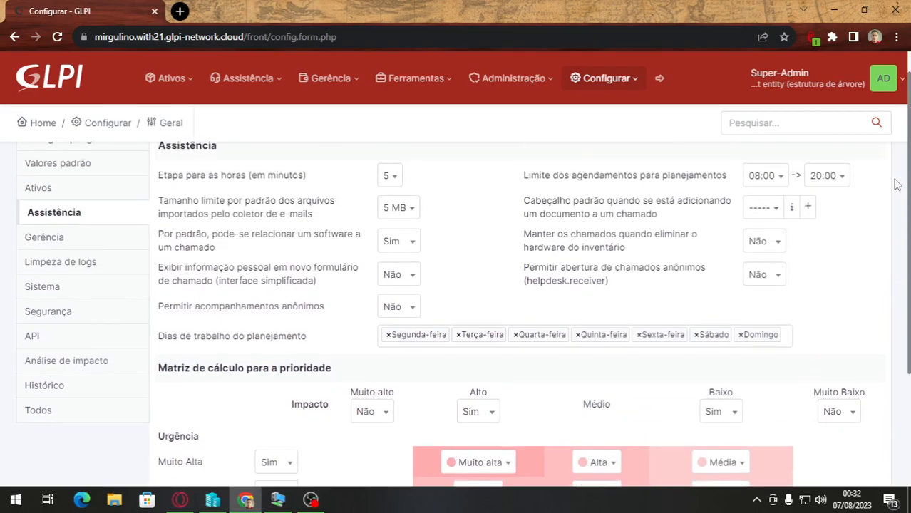
Open the Gerência settings, and review the log retention categories in the Limpeza de logs settings
click(121, 245)
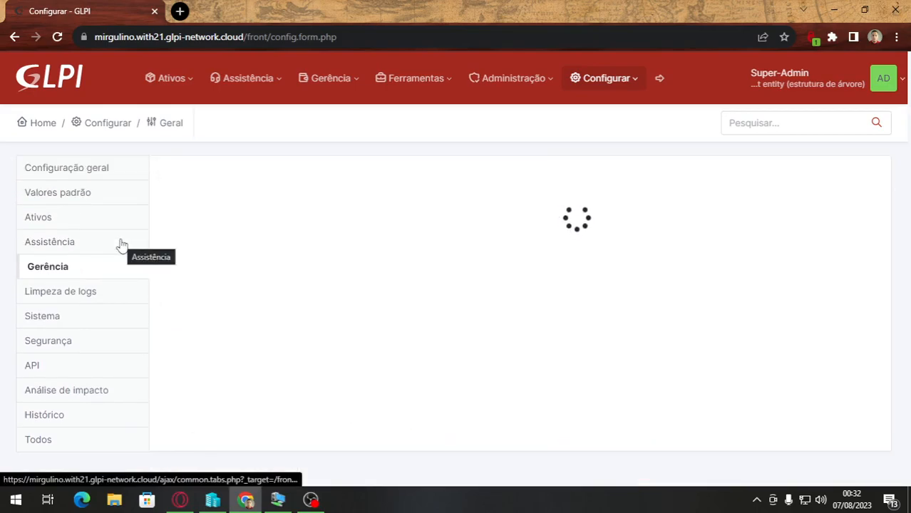
click(90, 302)
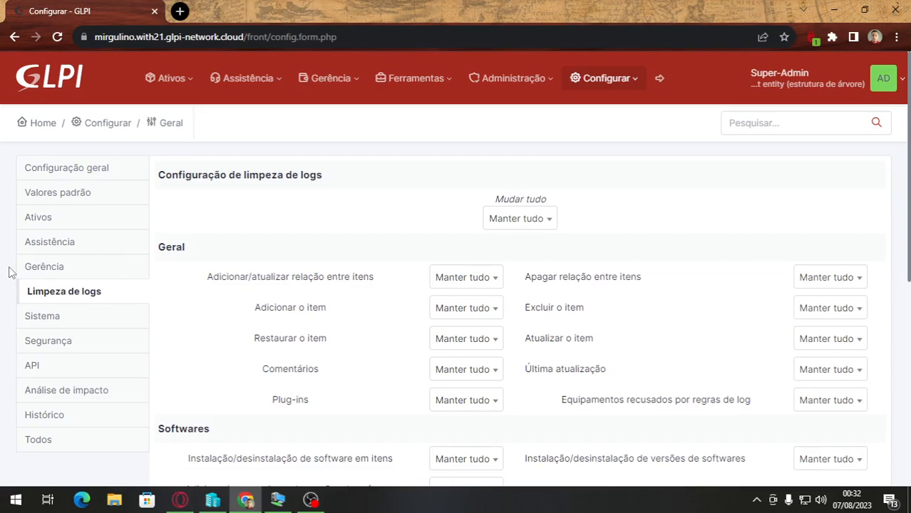
scroll(354, 271, down, 3)
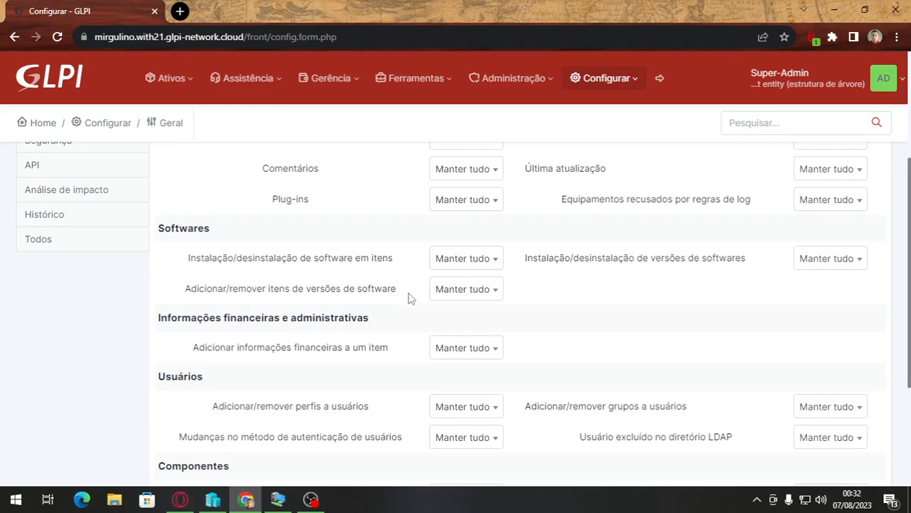
scroll(410, 298, up, 3)
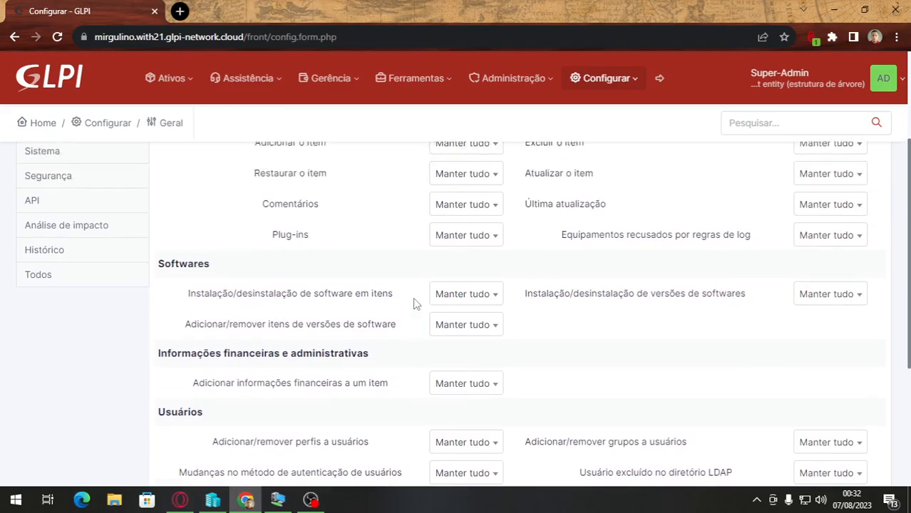
Examine the retention periods available for changing all log cleanup settings at once, leaving Manter tudo selected
click(513, 223)
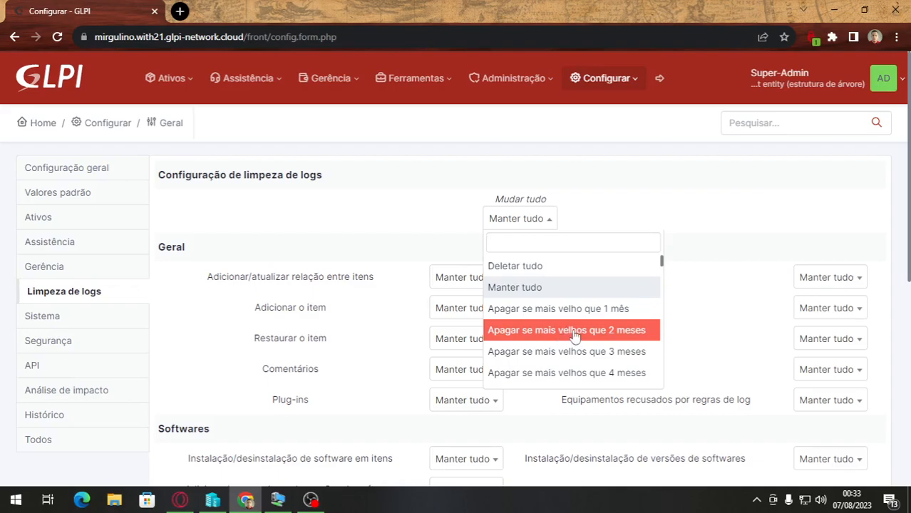
scroll(588, 357, down, 3)
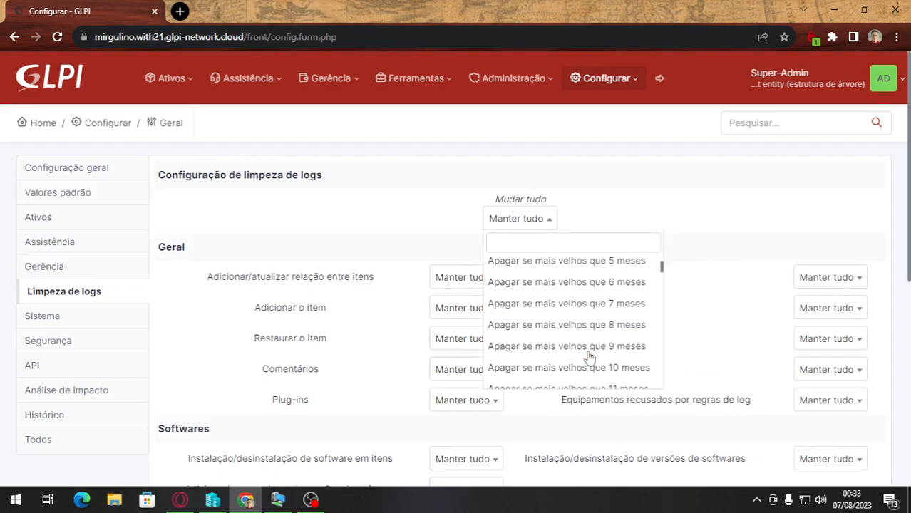
scroll(589, 327, up, 3)
click(612, 218)
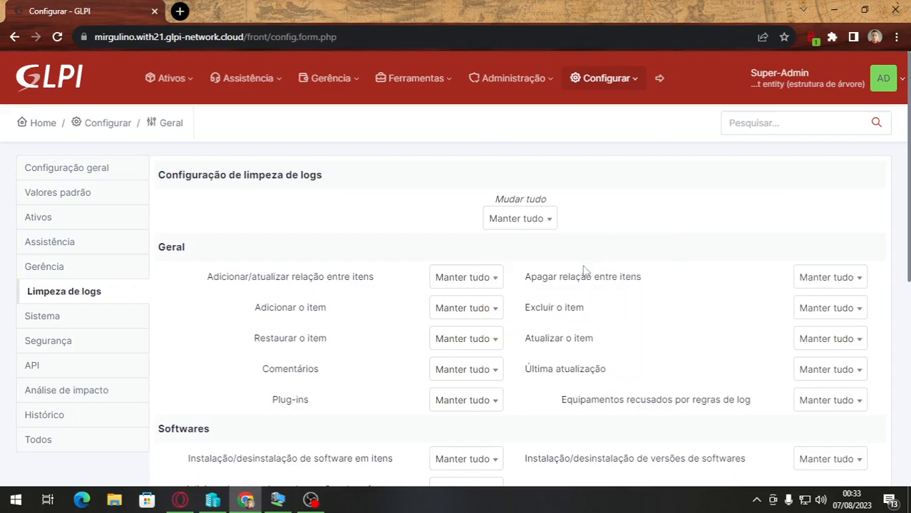
click(549, 221)
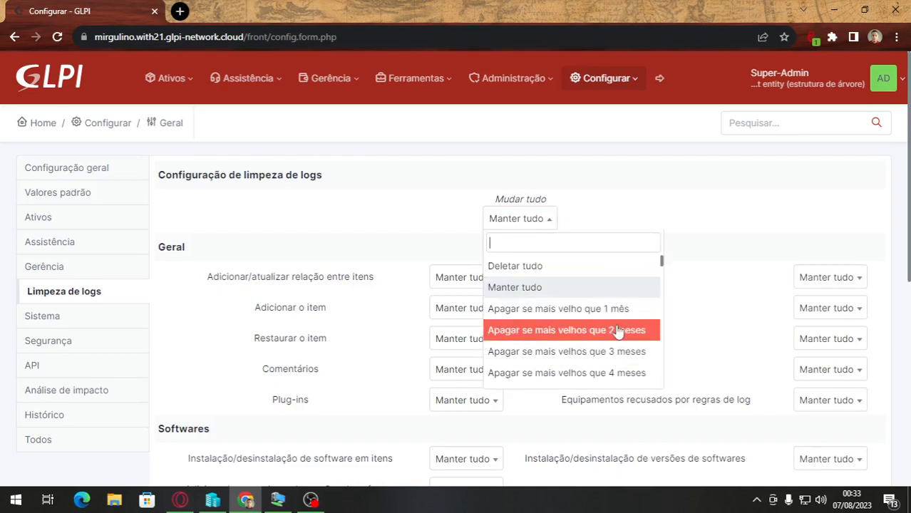
scroll(570, 311, down, 1)
scroll(567, 274, up, 1)
click(529, 219)
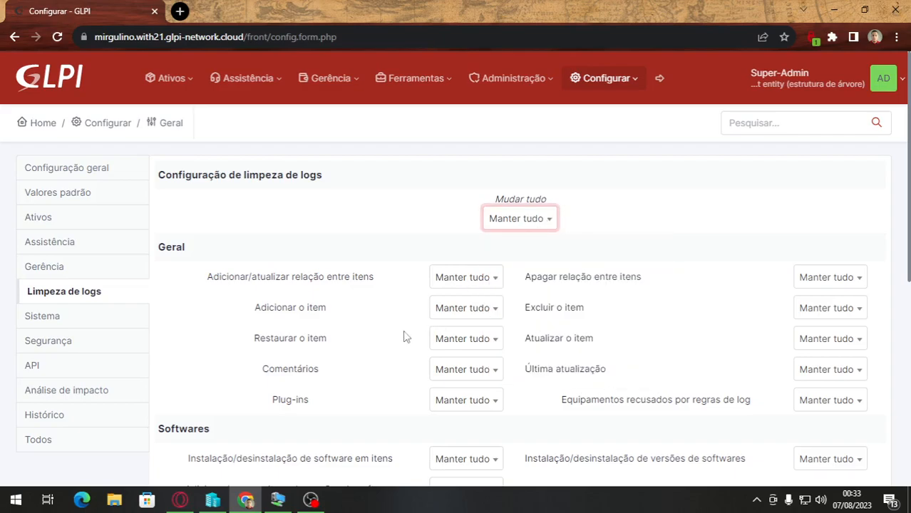
Try switching the maintenance mode in the Sistema settings to Sim and back to Não without saving
click(83, 322)
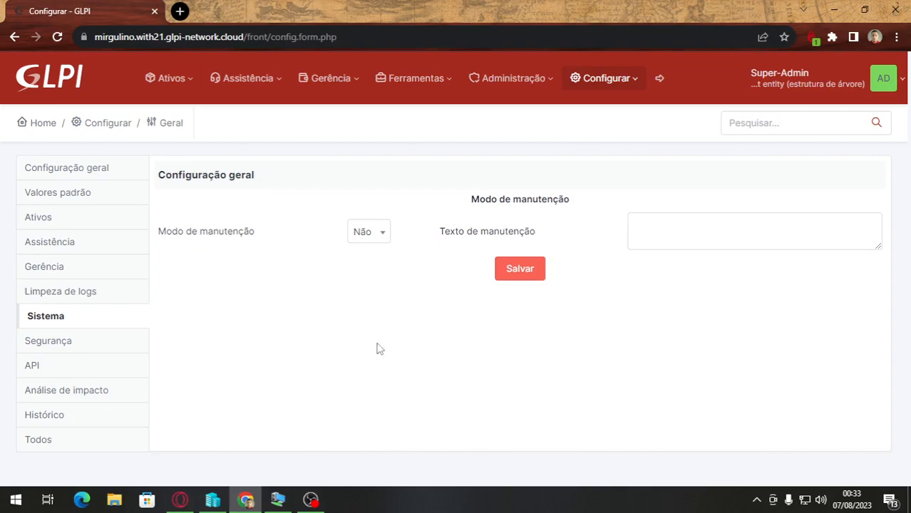
click(368, 245)
click(370, 280)
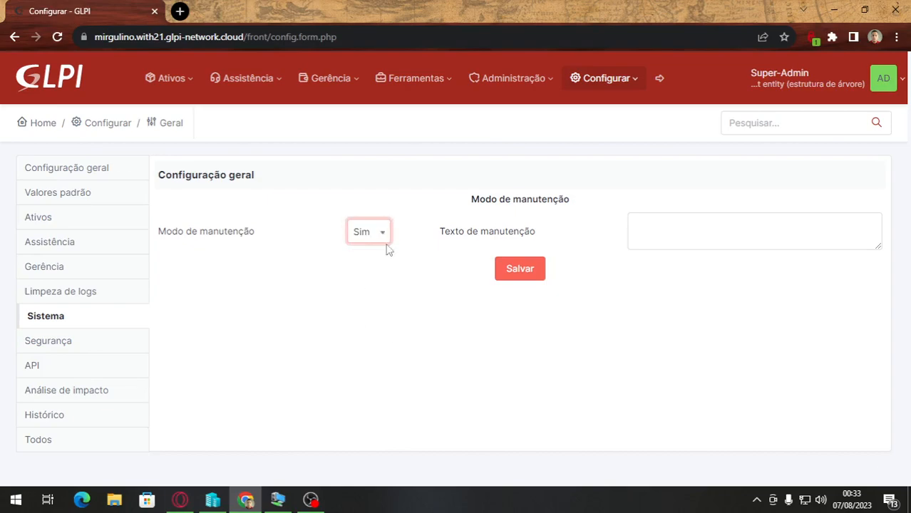
click(368, 232)
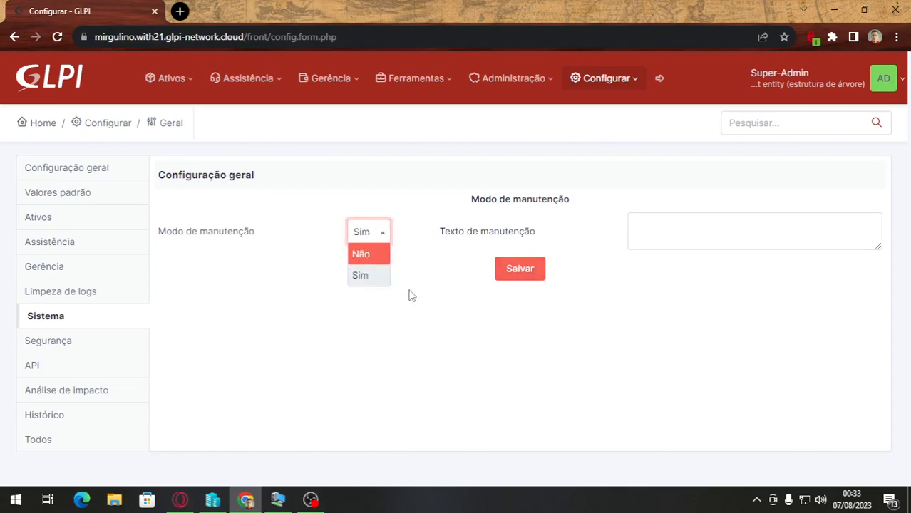
click(376, 260)
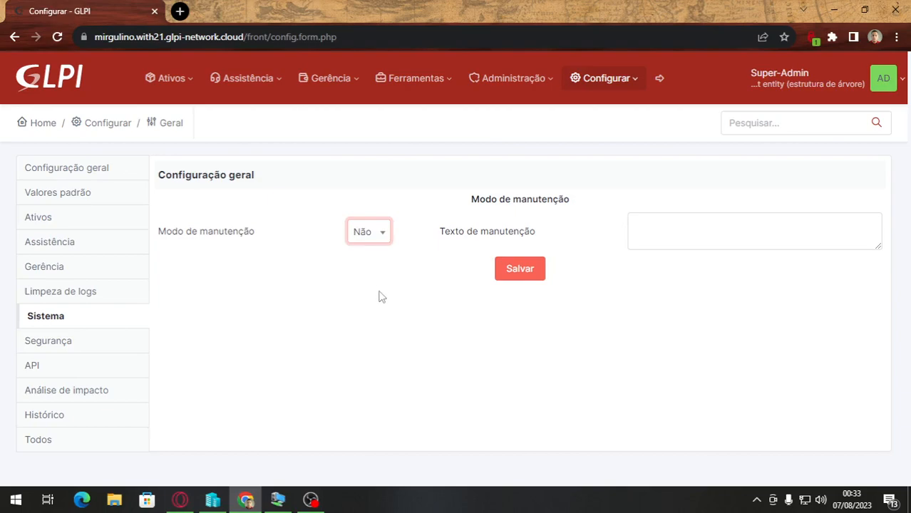
click(371, 237)
click(365, 277)
click(377, 235)
click(365, 254)
click(365, 241)
click(365, 241)
click(365, 241)
click(380, 232)
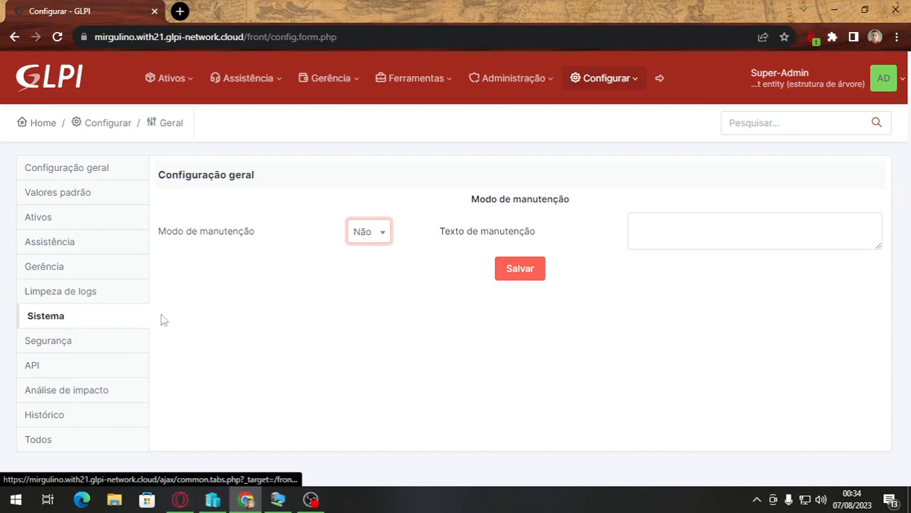
Review the password policy in the Segurança settings, including the choices for minimum password length and password expiration delay
click(136, 344)
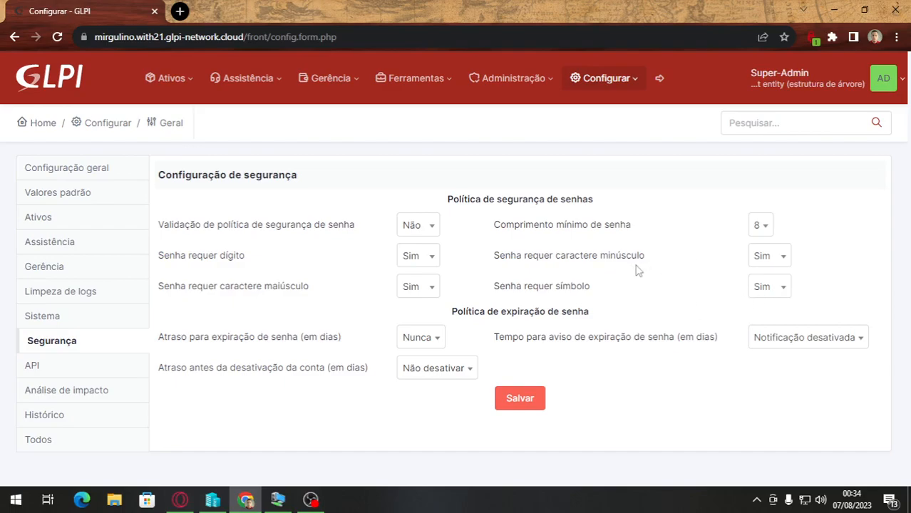
click(759, 227)
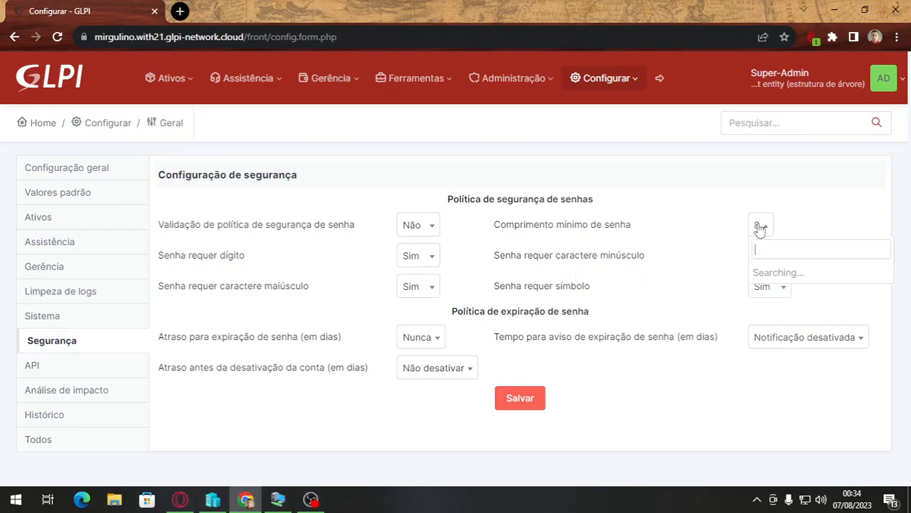
click(760, 227)
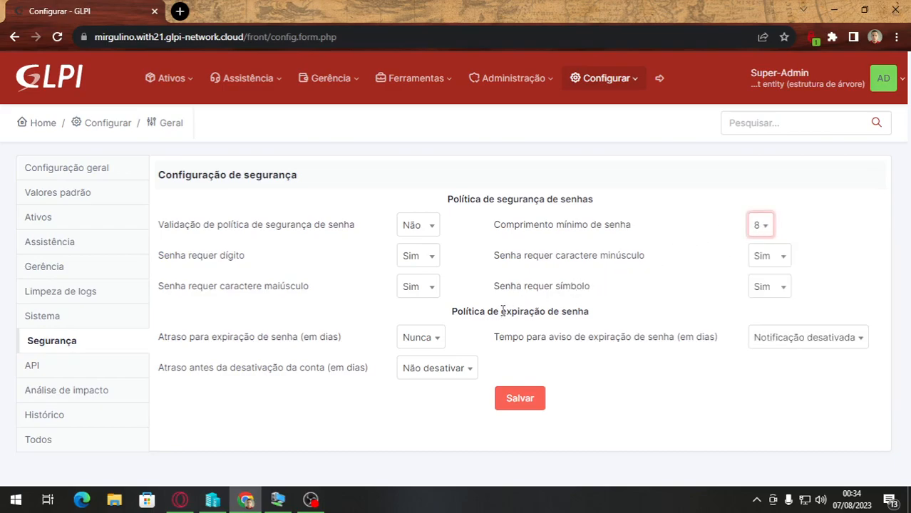
click(429, 340)
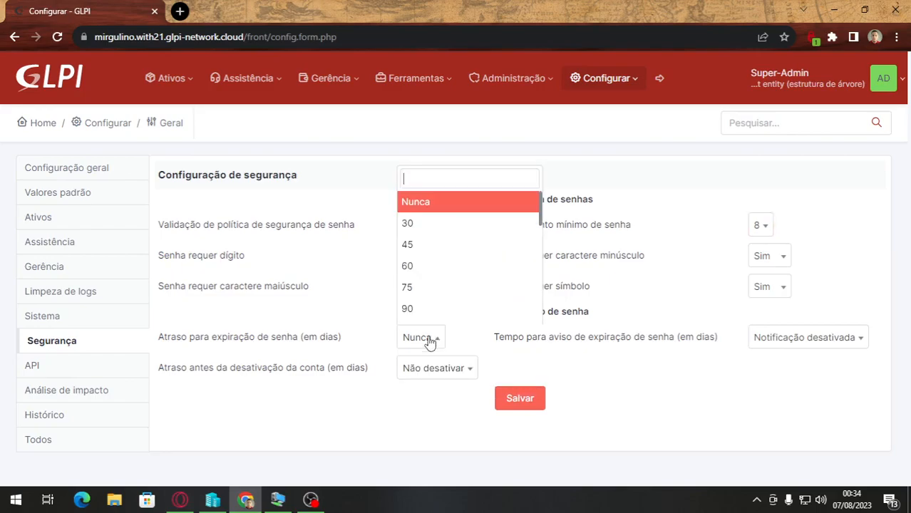
click(429, 341)
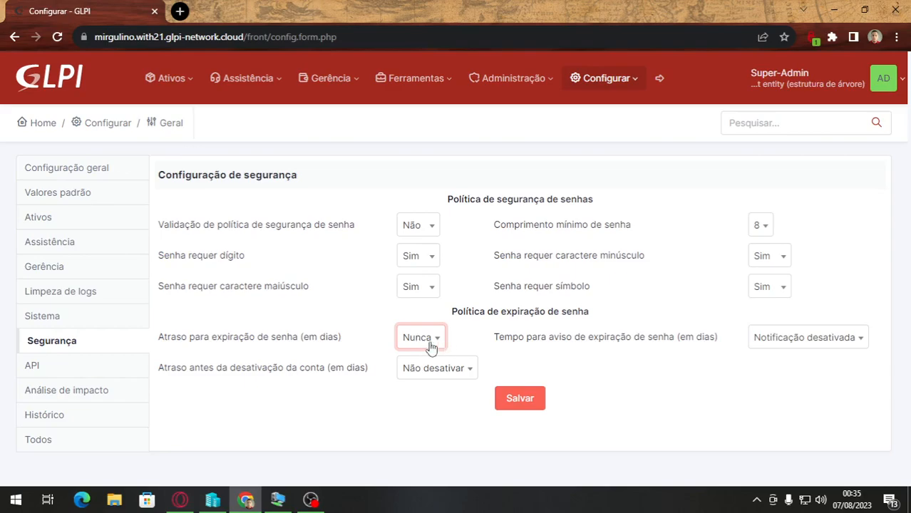
click(425, 344)
click(424, 344)
Review the API settings and API client section, and view the item types enabled for Análise de impacto
click(86, 370)
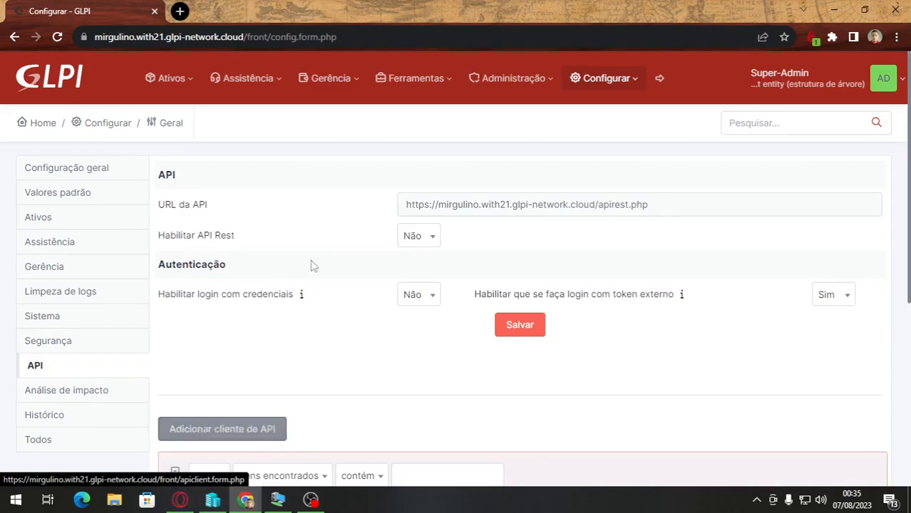
scroll(338, 310, down, 5)
scroll(337, 311, up, 5)
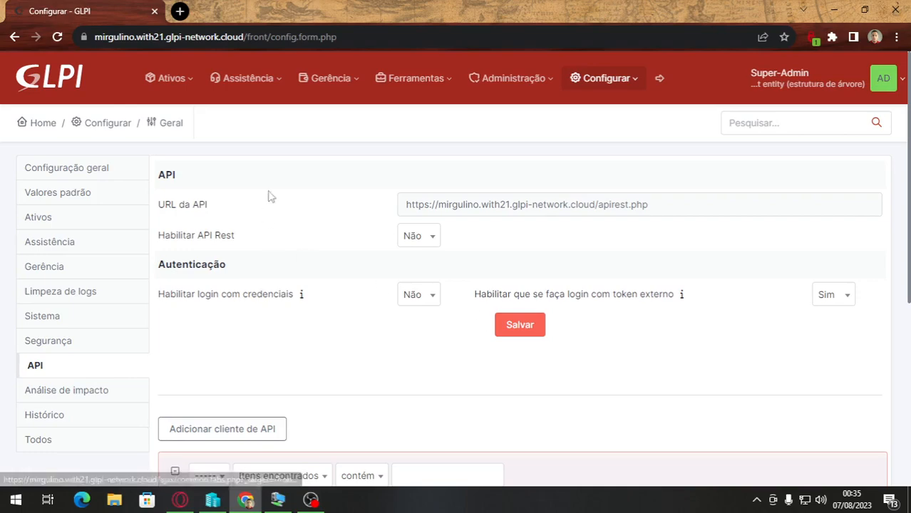
scroll(407, 238, down, 2)
click(77, 262)
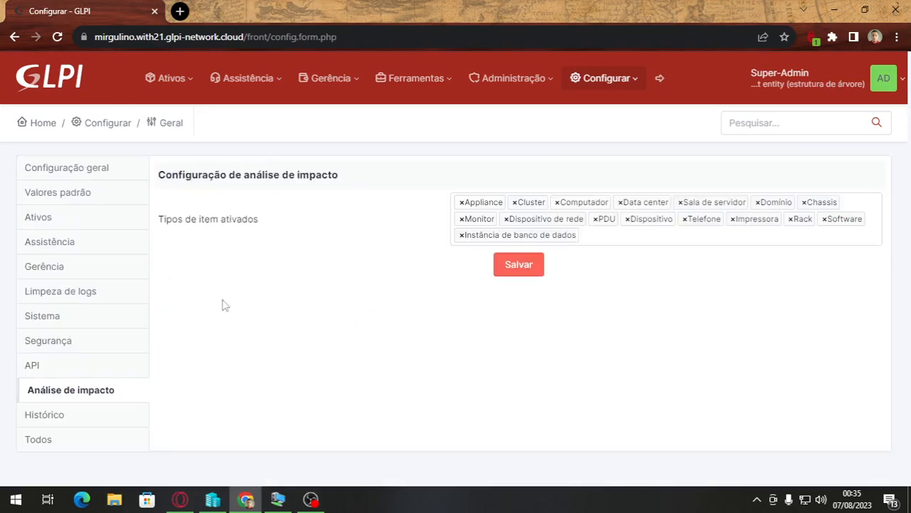
View the configuration's Histórico, and look through all general settings together under Todos
click(69, 419)
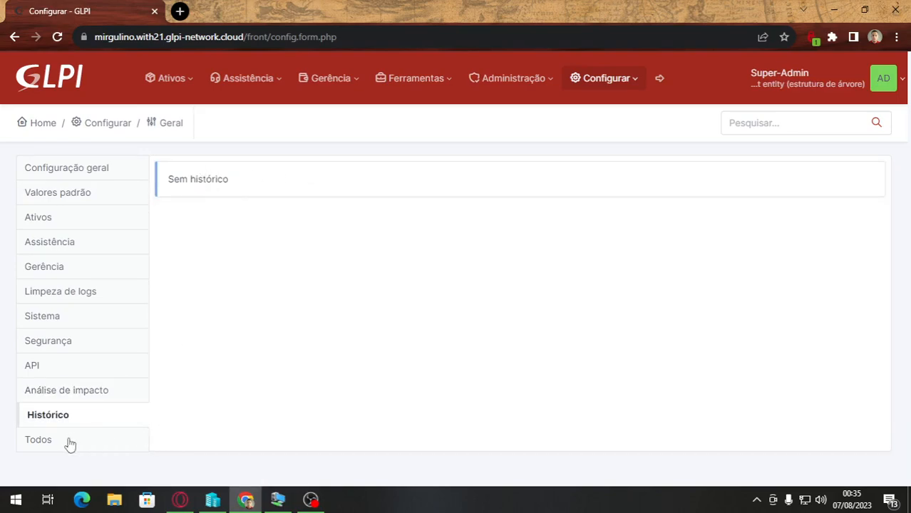
click(37, 442)
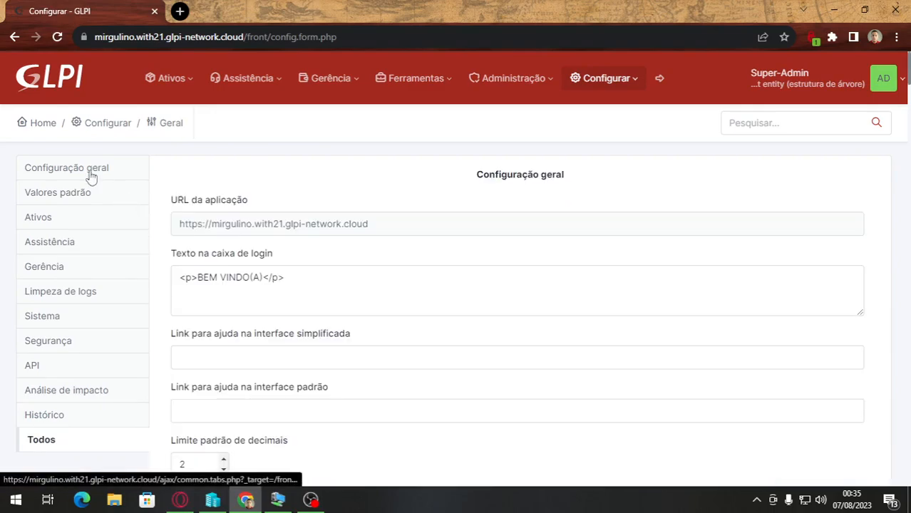
mouse_move(908, 96)
mouse_down()
mouse_move(908, 244)
mouse_move(908, 86)
mouse_up()
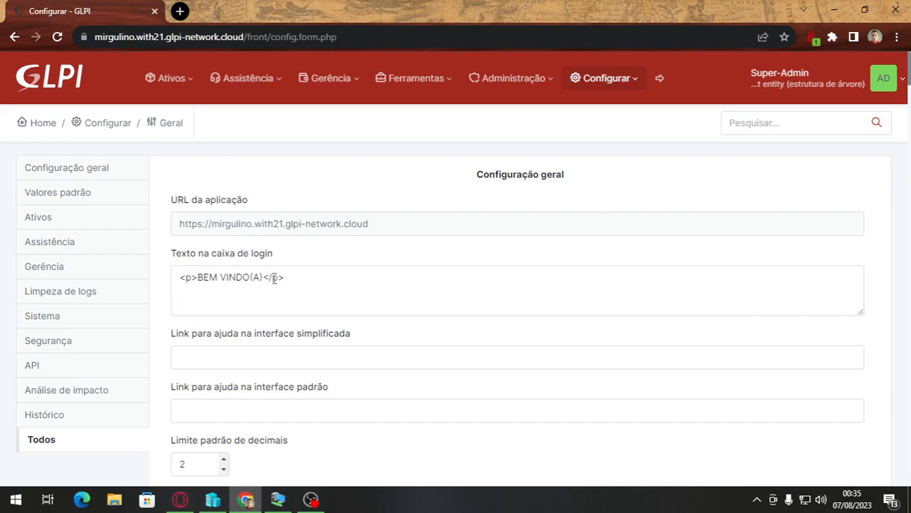
scroll(624, 299, down, 20)
drag(908, 212, 910, 76)
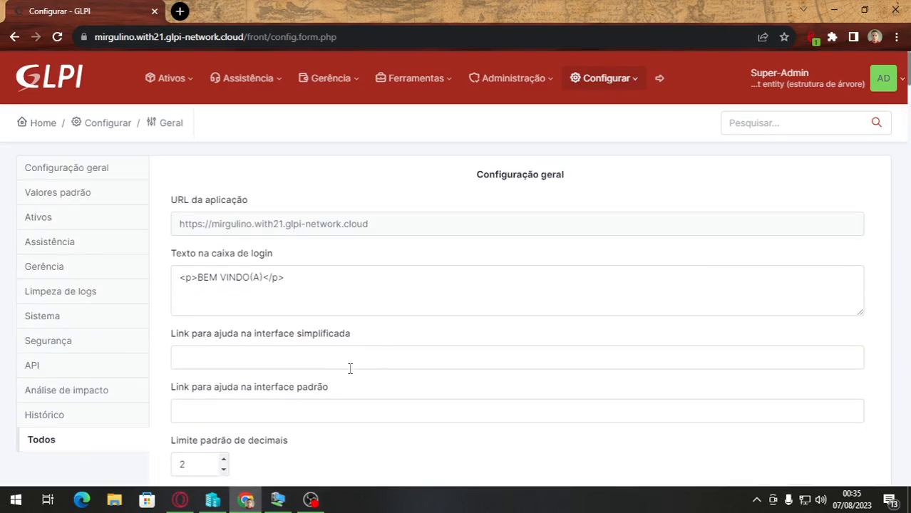